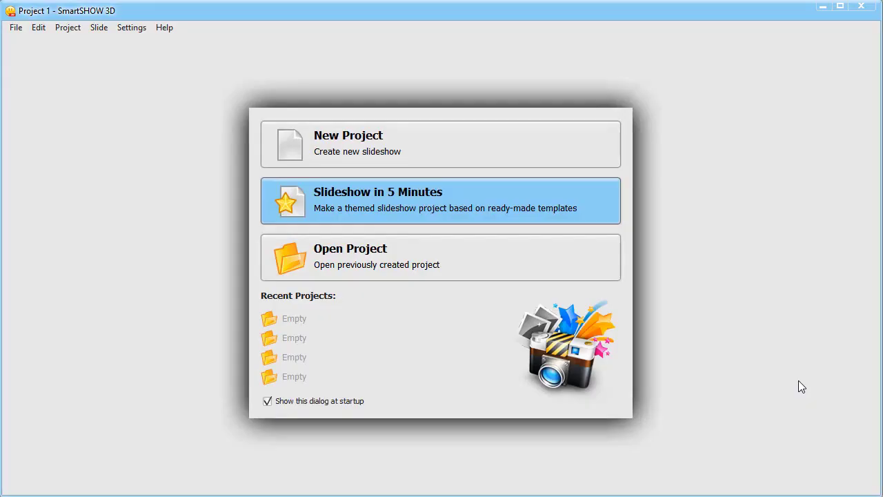
# Start the template wizard, browse the template groups, and choose the Dynamic Frames template.
pyautogui.click(496, 196)
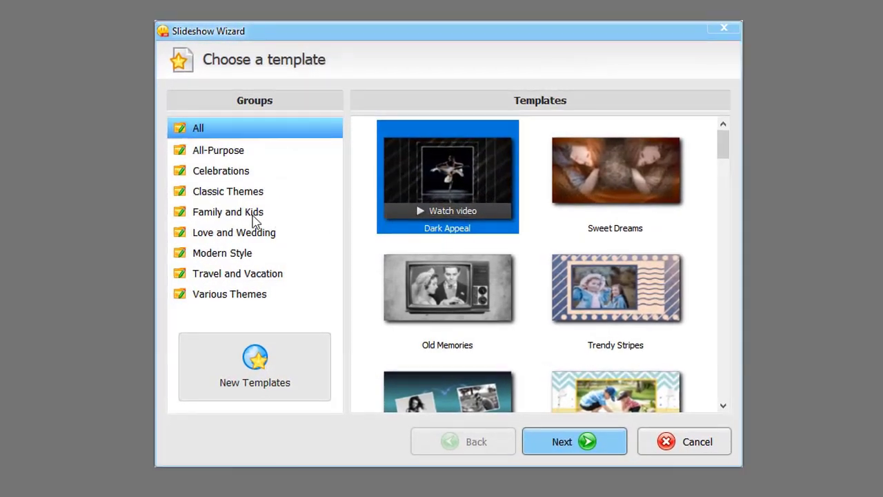
pyautogui.click(256, 220)
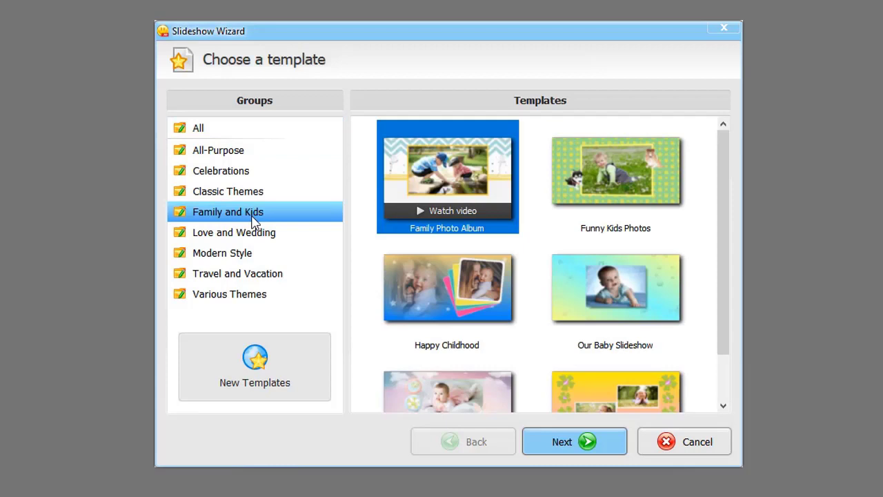
pyautogui.click(260, 238)
pyautogui.click(268, 276)
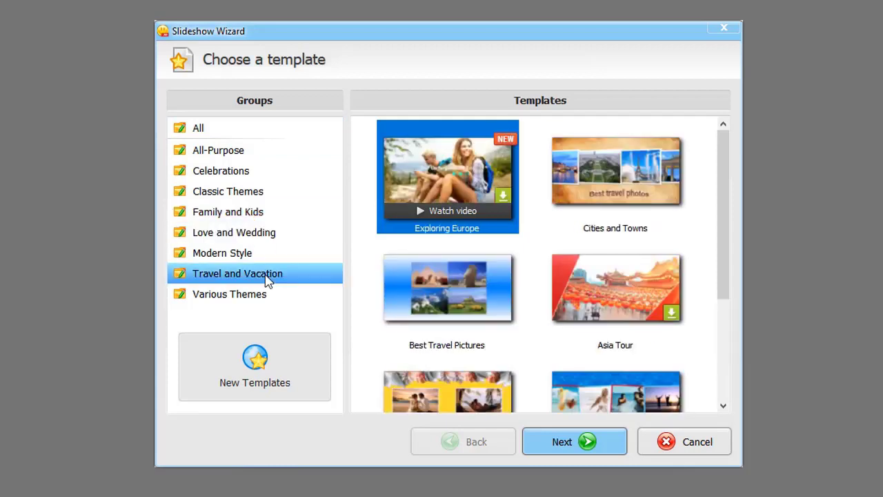
pyautogui.click(240, 158)
pyautogui.click(416, 296)
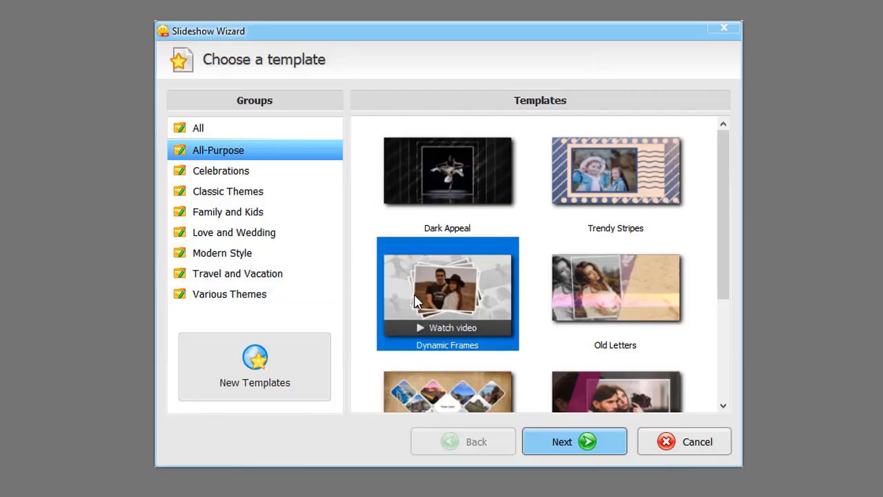
# Add the Family photo folder, continue to the music step, then cancel the wizard.
pyautogui.click(551, 438)
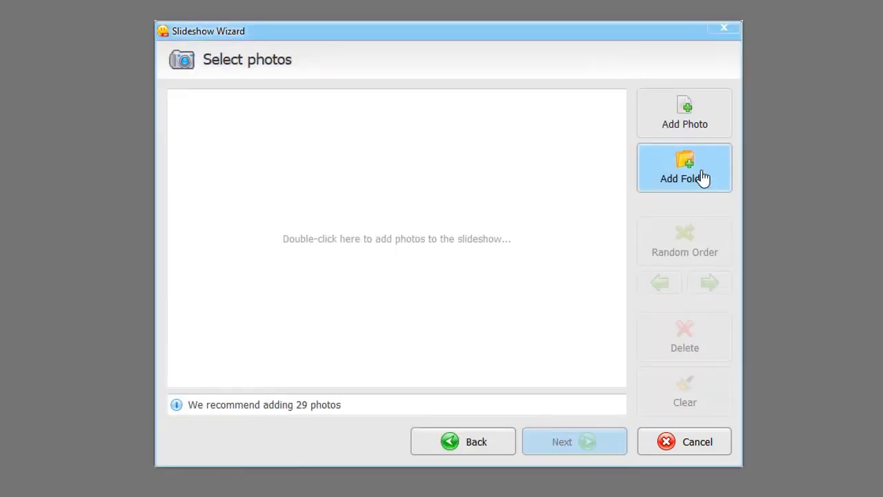
pyautogui.click(698, 177)
pyautogui.click(383, 280)
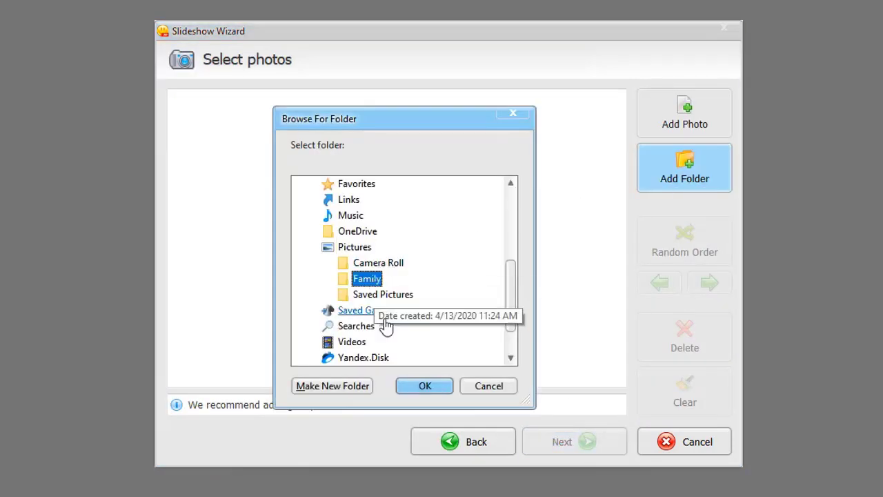
pyautogui.click(442, 386)
pyautogui.click(543, 436)
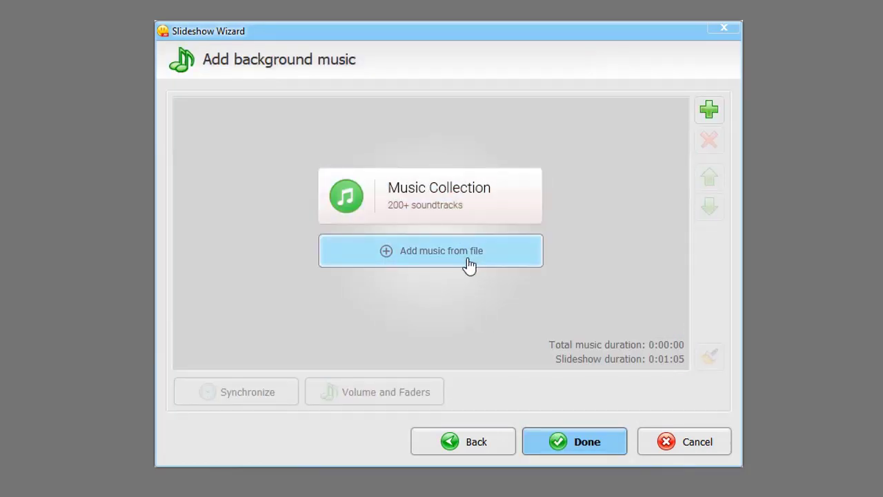
pyautogui.click(696, 442)
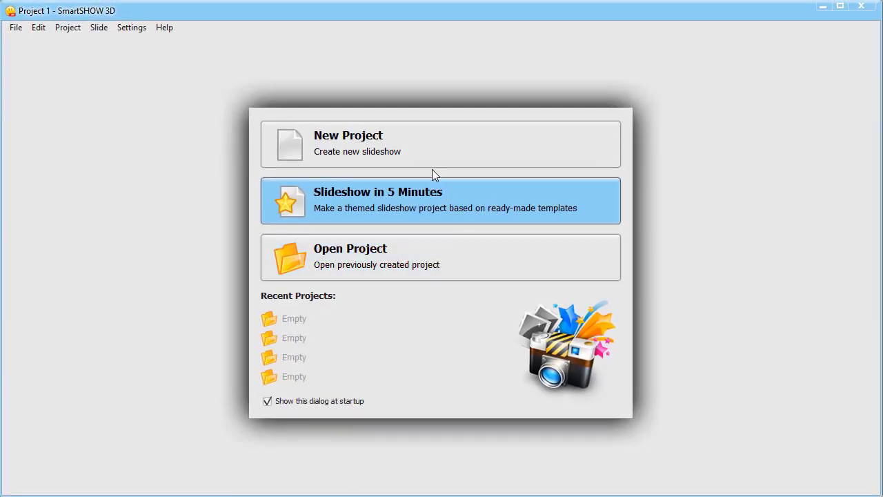
# Create a new project and add four Family folder photos as slides, including apples, portrait, and mother-and-son.
pyautogui.click(414, 141)
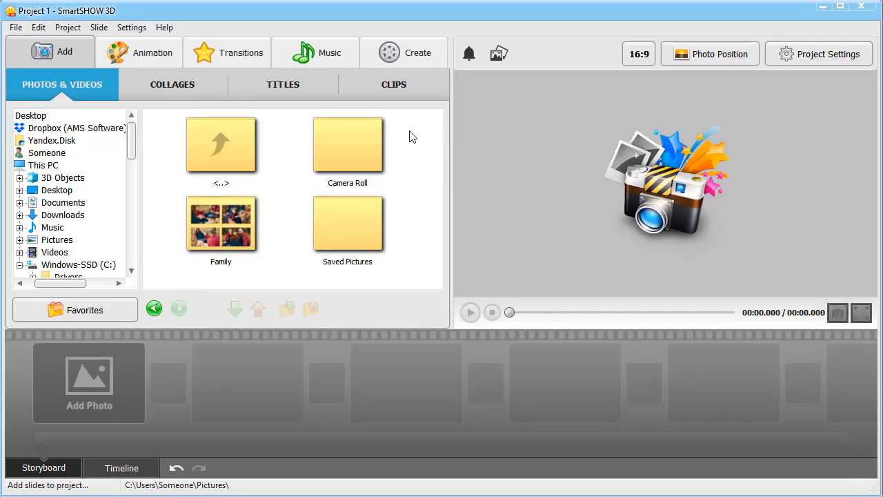
pyautogui.doubleClick(228, 220)
pyautogui.moveTo(220, 228); pyautogui.dragTo(107, 373)
pyautogui.scroll(-5, 430, 146)
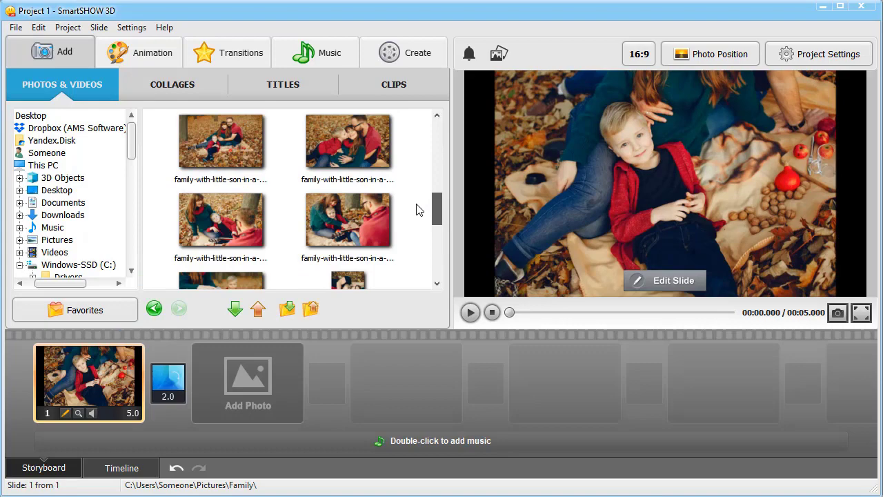
pyautogui.scroll(-3, 417, 225)
pyautogui.doubleClick(220, 189)
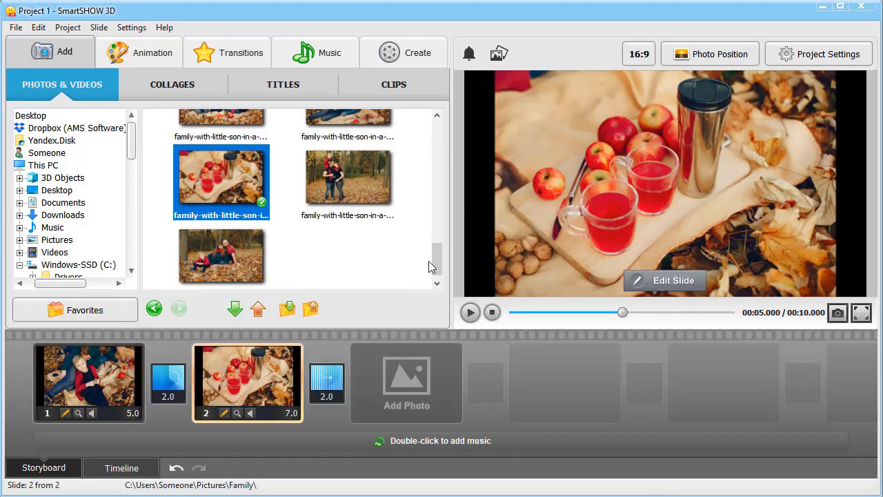
pyautogui.scroll(2, 429, 260)
pyautogui.moveTo(437, 252); pyautogui.dragTo(437, 181)
pyautogui.press('Return')
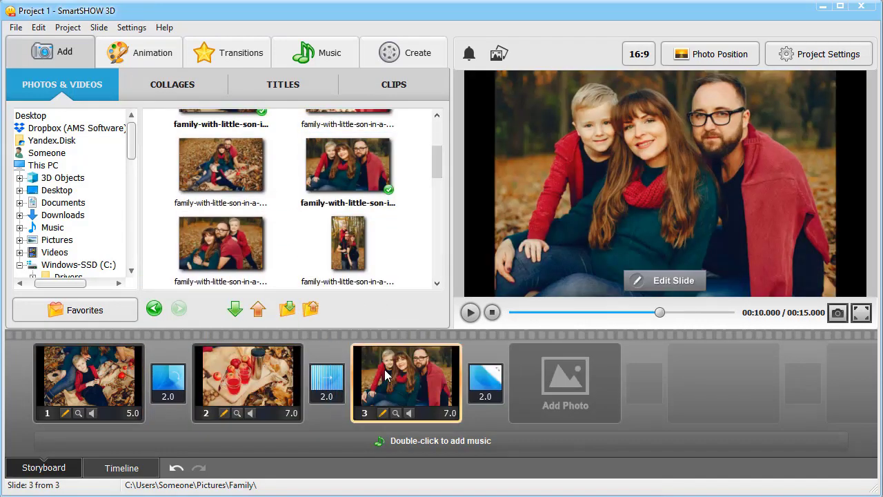
pyautogui.scroll(-1, 437, 181)
pyautogui.moveTo(221, 200); pyautogui.dragTo(536, 374)
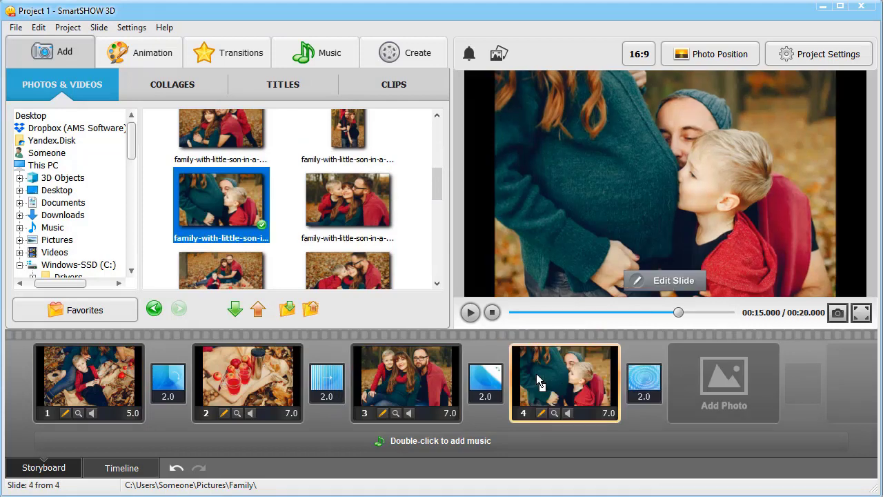
# Stretch all photos to fill the frame and move the family portrait slide to the end.
pyautogui.click(718, 54)
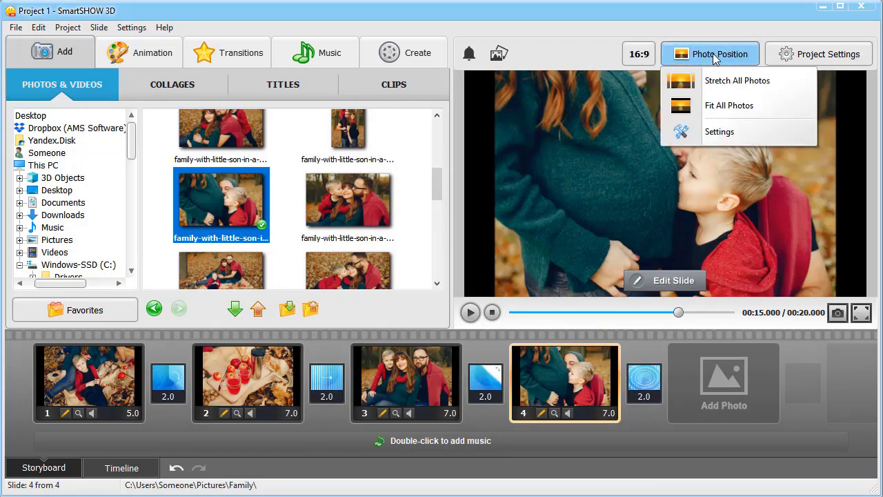
pyautogui.click(724, 83)
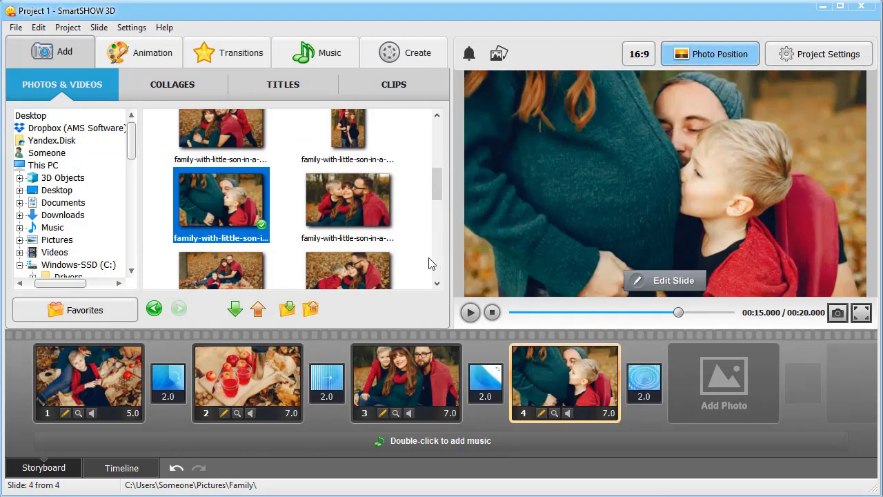
pyautogui.moveTo(256, 371); pyautogui.dragTo(711, 368)
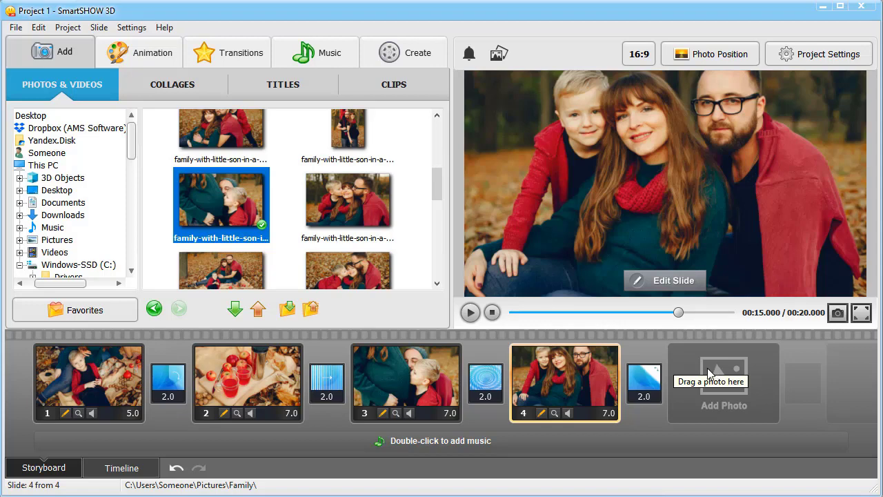
# Insert the filmstrip collage from the Collages tab as slide 2.
pyautogui.click(172, 86)
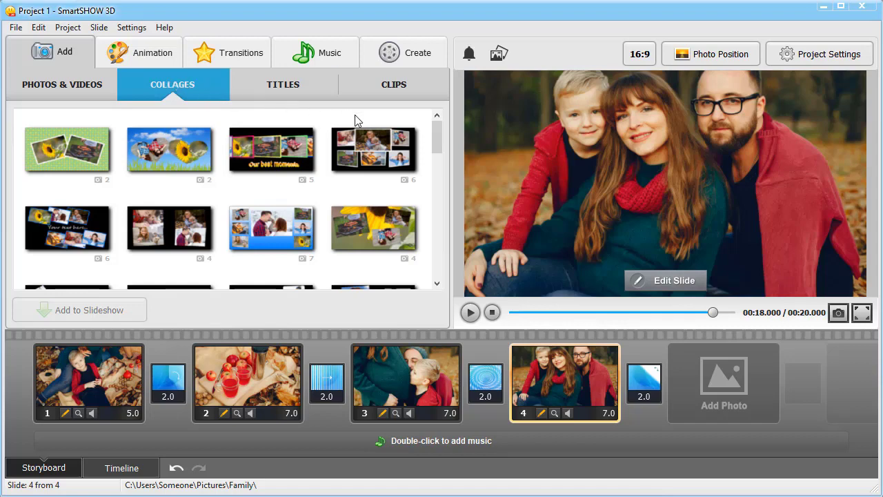
pyautogui.moveTo(436, 138); pyautogui.dragTo(442, 225)
pyautogui.click(374, 210)
pyautogui.moveTo(374, 211); pyautogui.dragTo(195, 354)
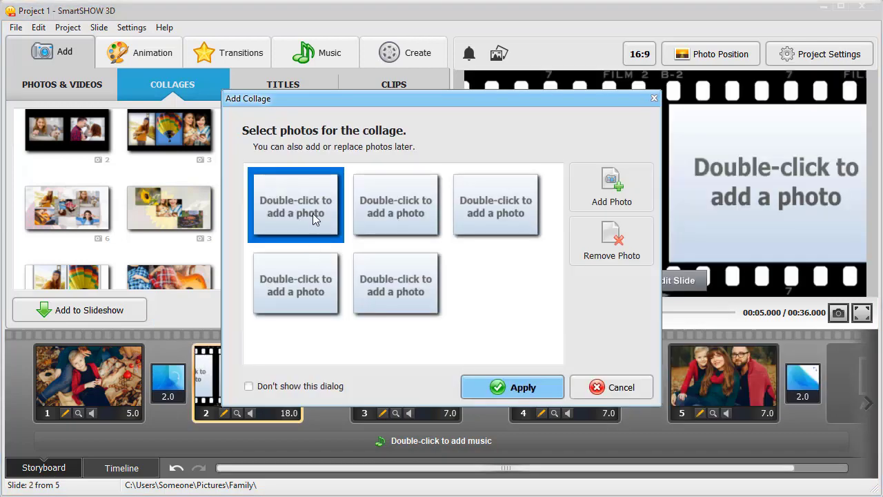
# Fill the filmstrip collage with five family photos and preview the slide.
pyautogui.doubleClick(313, 213)
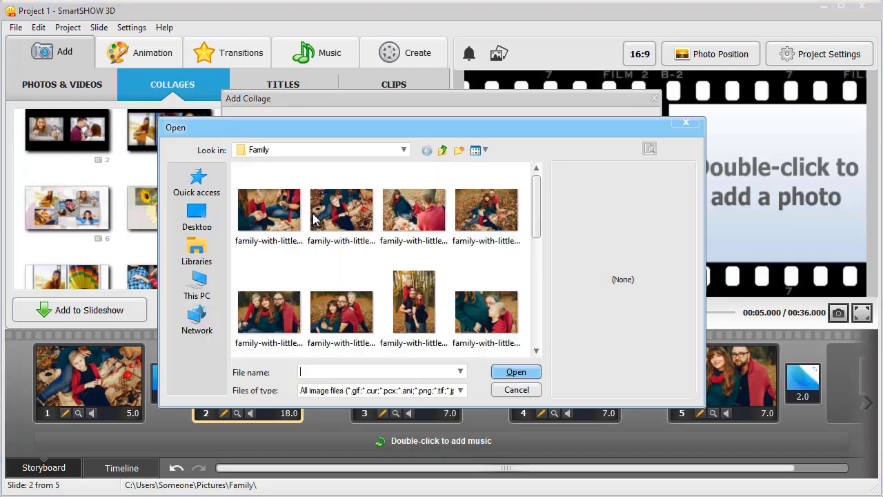
pyautogui.click(269, 201)
pyautogui.keyDown('ctrl'); pyautogui.click(417, 200); pyautogui.keyUp('ctrl')
pyautogui.moveTo(534, 177); pyautogui.dragTo(534, 274)
pyautogui.click(486, 217)
pyautogui.keyDown('ctrl'); pyautogui.click(273, 319); pyautogui.keyUp('ctrl')
pyautogui.keyDown('ctrl'); pyautogui.click(482, 322); pyautogui.keyUp('ctrl')
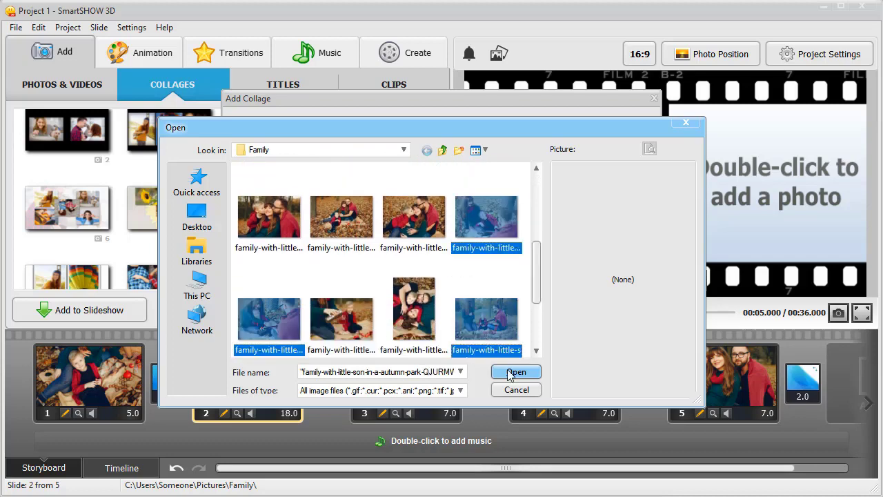
pyautogui.click(515, 372)
pyautogui.click(514, 388)
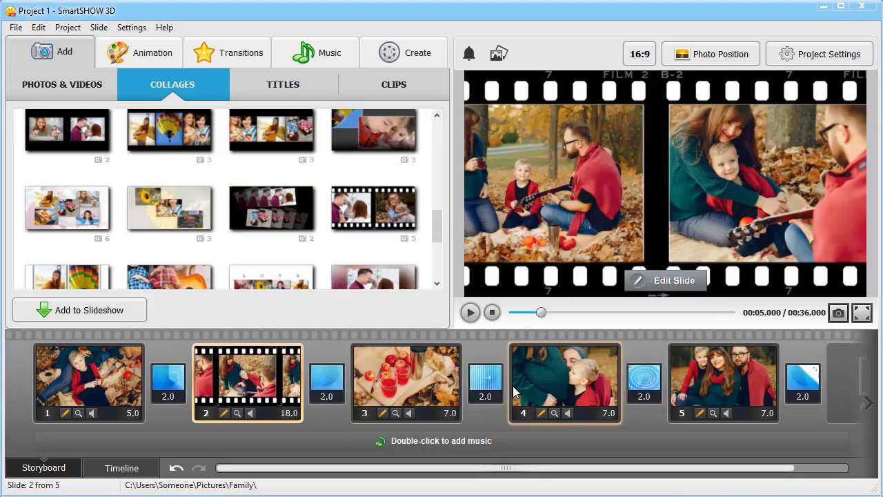
pyautogui.click(468, 314)
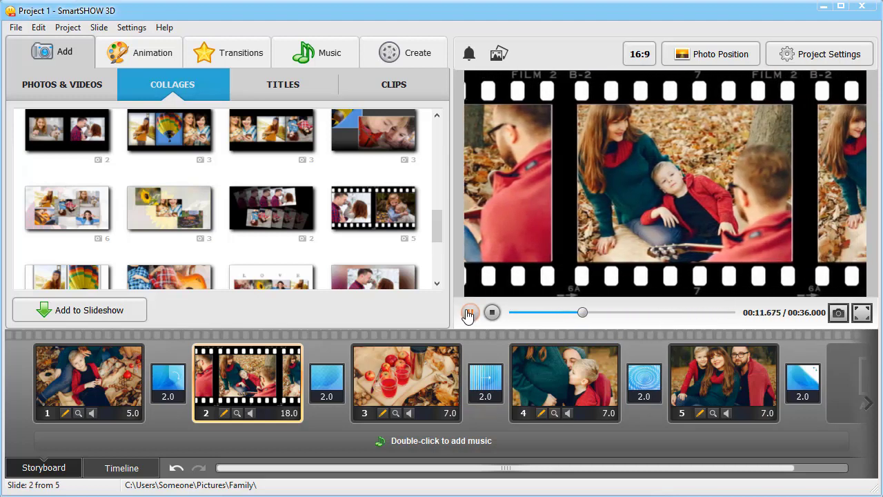
# Pause the preview and add the misty mountain title template as the first slide.
pyautogui.click(469, 314)
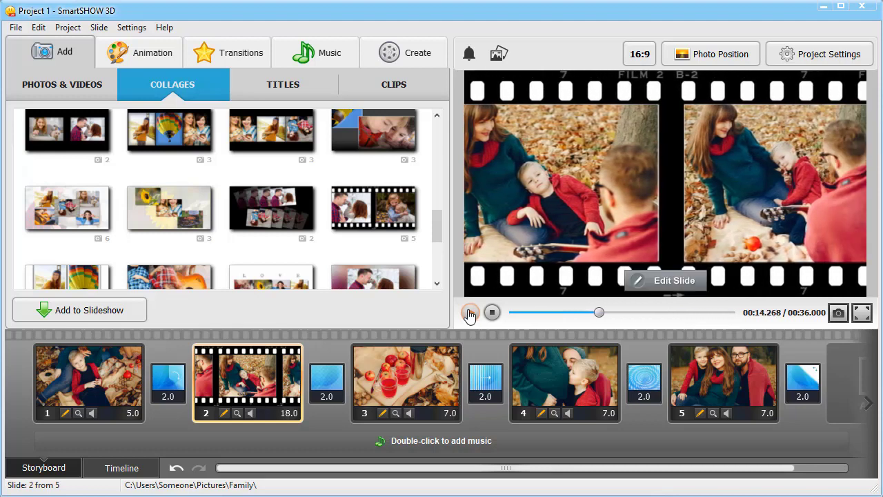
pyautogui.click(290, 87)
pyautogui.moveTo(436, 130); pyautogui.dragTo(437, 166)
pyautogui.moveTo(138, 207); pyautogui.dragTo(44, 356)
# Change the title text to 'The Coopers' and the caption to 'Fall 2020', then preview.
pyautogui.write('The Coopers')
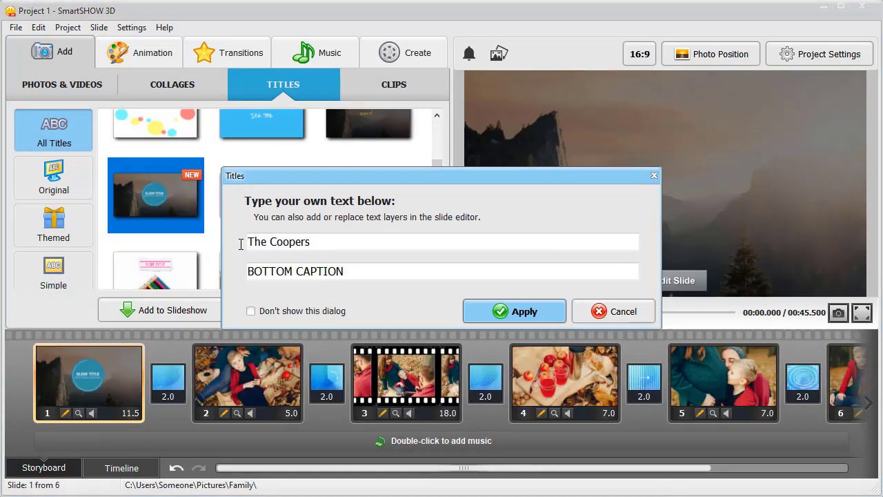
pyautogui.press('Tab')
pyautogui.write('Fall 2')
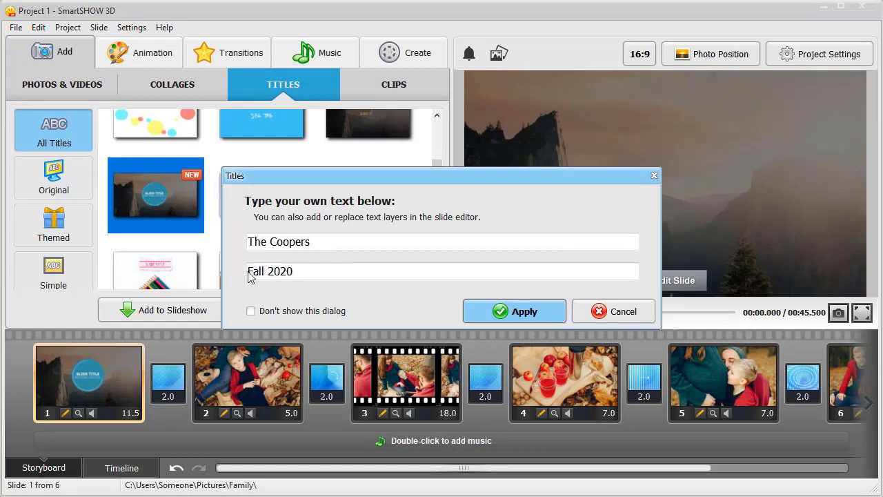
pyautogui.click(501, 312)
pyautogui.click(470, 313)
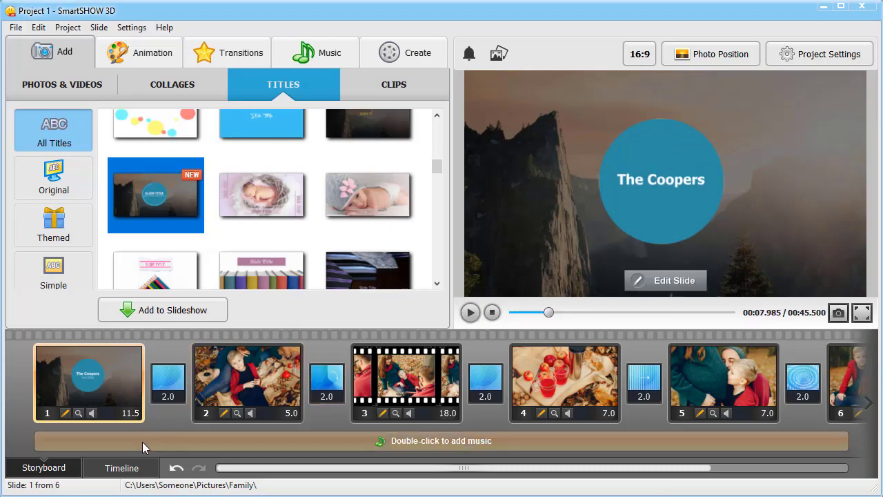
# In Timeline view, add 'Piano Blues' by Silent Partner from the Jazz and Blues music collection.
pyautogui.click(112, 469)
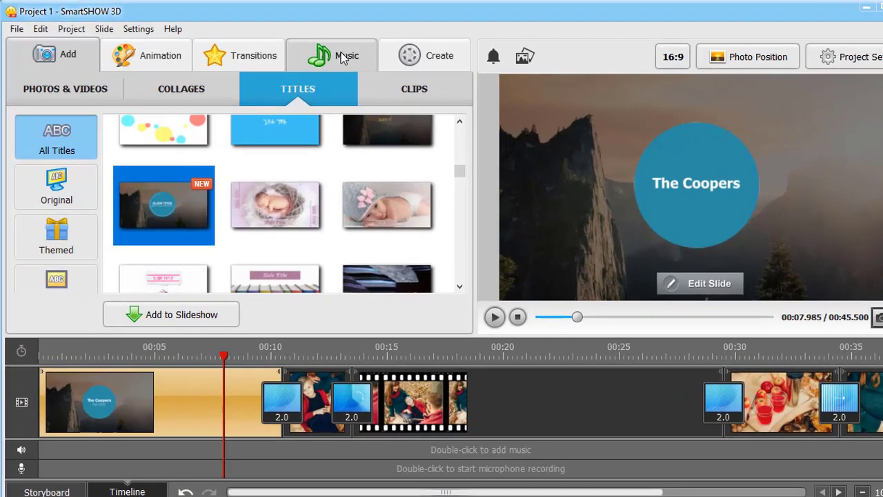
pyautogui.click(325, 53)
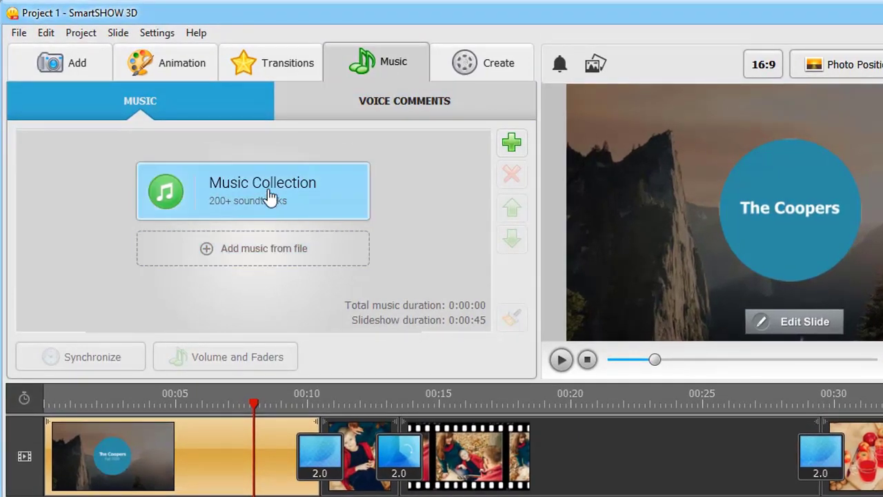
pyautogui.click(325, 197)
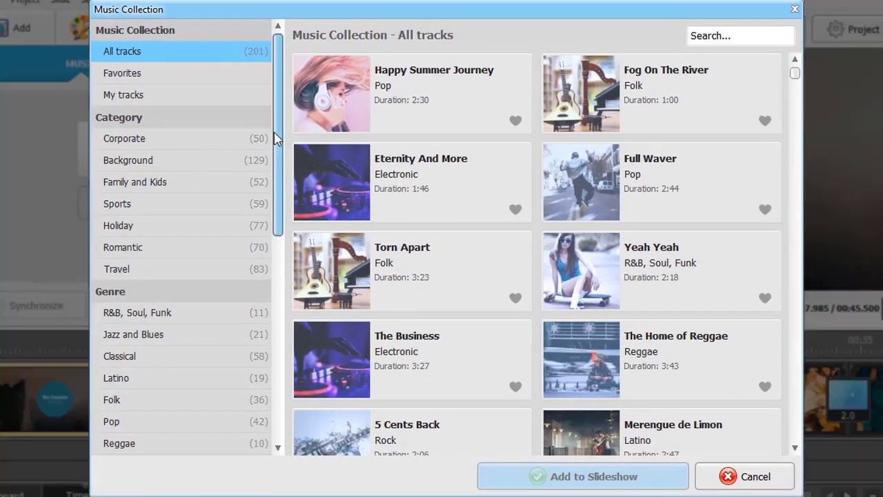
pyautogui.moveTo(281, 138); pyautogui.dragTo(284, 196)
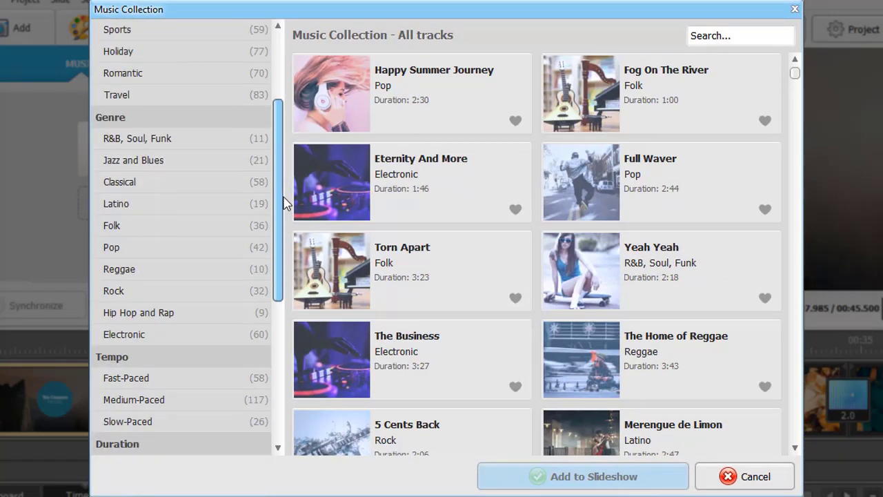
pyautogui.click(221, 163)
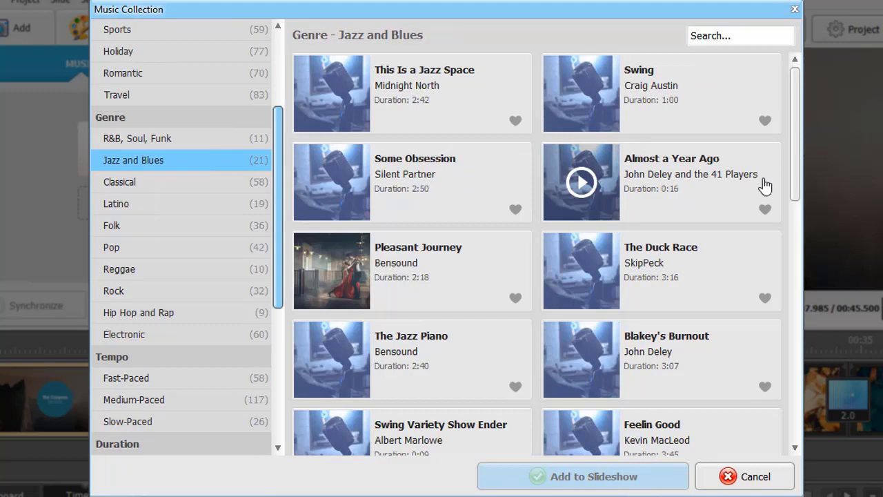
pyautogui.moveTo(796, 188); pyautogui.dragTo(769, 339)
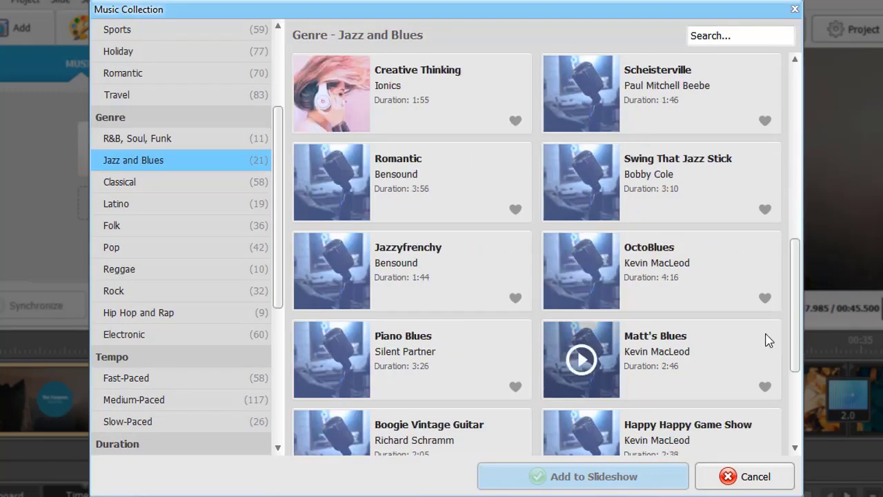
pyautogui.click(334, 353)
pyautogui.click(526, 475)
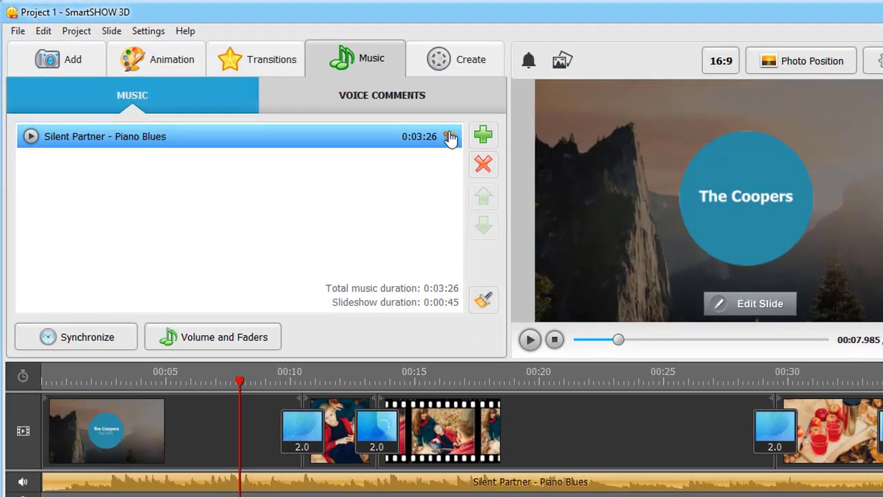
# Add two audio points near the start of the Piano Blues track.
pyautogui.click(449, 137)
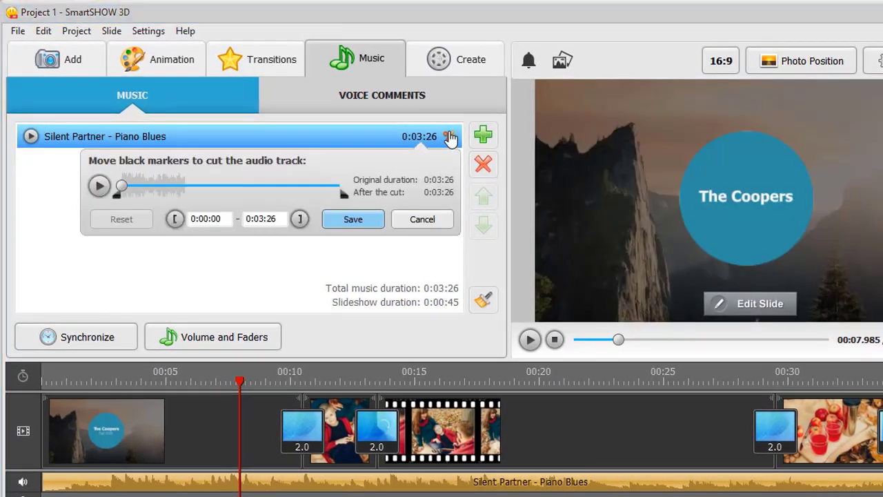
pyautogui.click(421, 219)
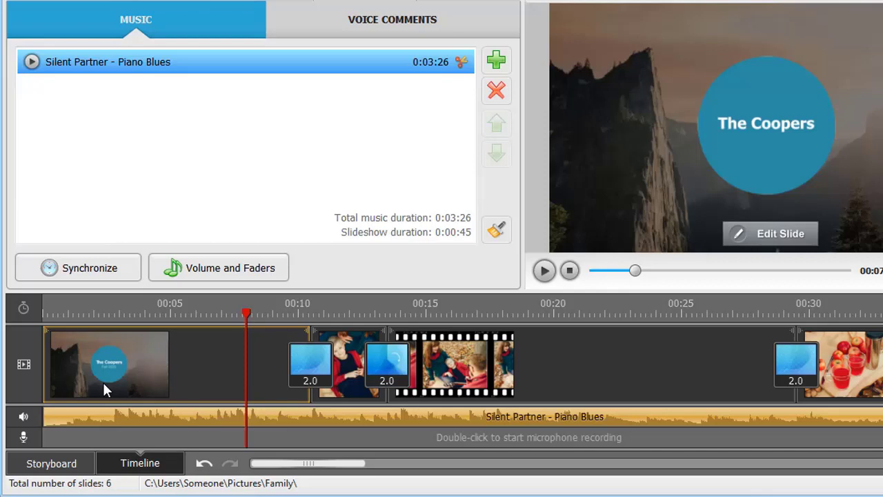
pyautogui.rightClick(89, 419)
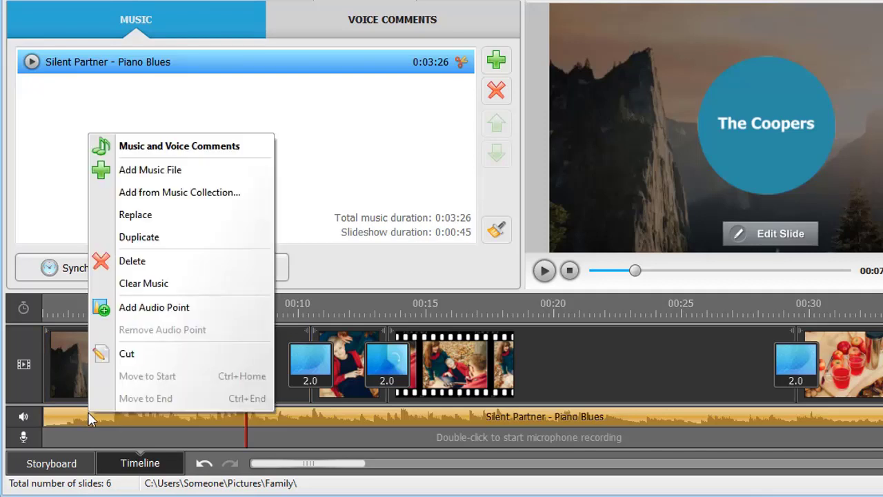
pyautogui.click(148, 310)
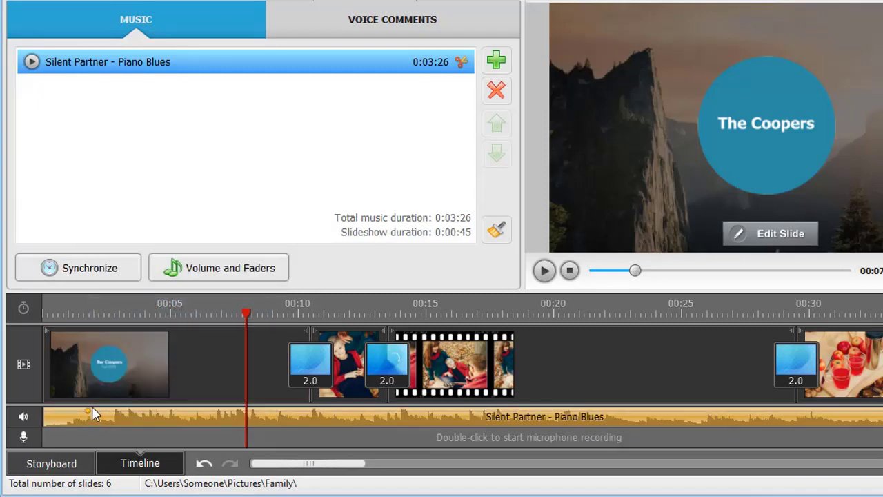
pyautogui.rightClick(151, 411)
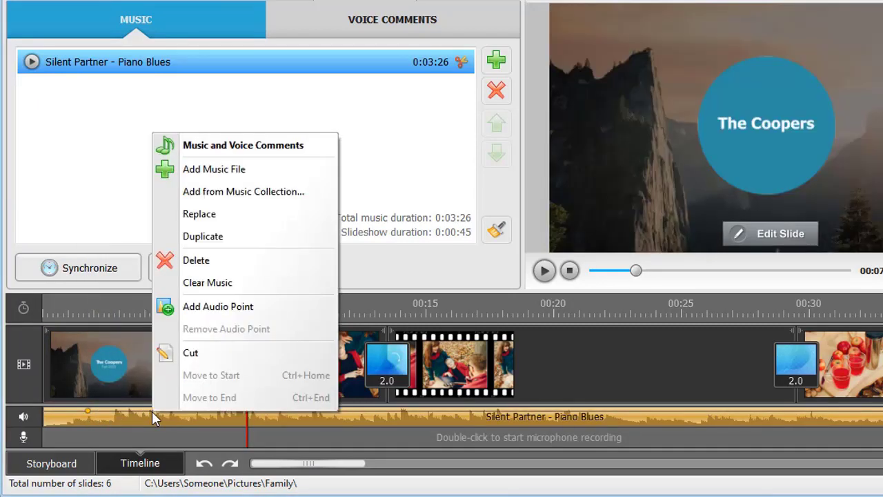
pyautogui.click(198, 305)
# Drag the first point to silence at the start, stretch the fade-in to about 8 seconds, and return to Storyboard.
pyautogui.click(86, 413)
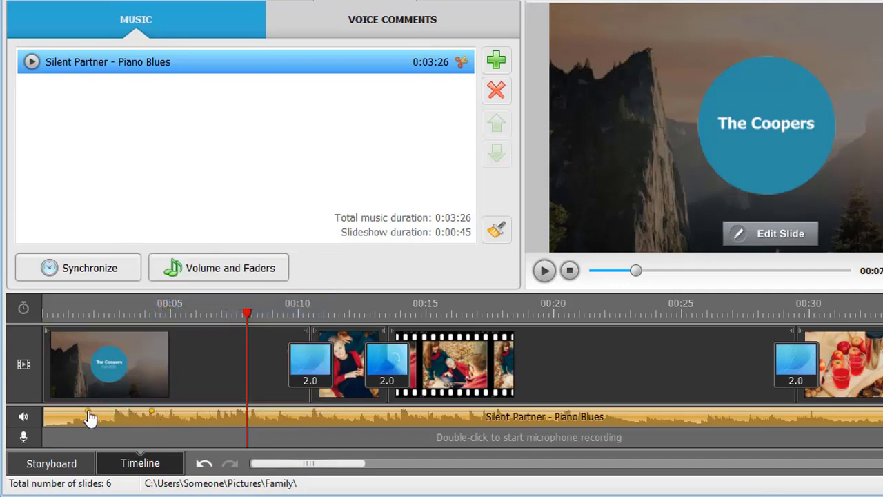
pyautogui.moveTo(88, 413)
pyautogui.mouseDown()
pyautogui.moveTo(42, 423)
pyautogui.moveTo(55, 418)
pyautogui.mouseUp()
pyautogui.moveTo(153, 419); pyautogui.dragTo(242, 419)
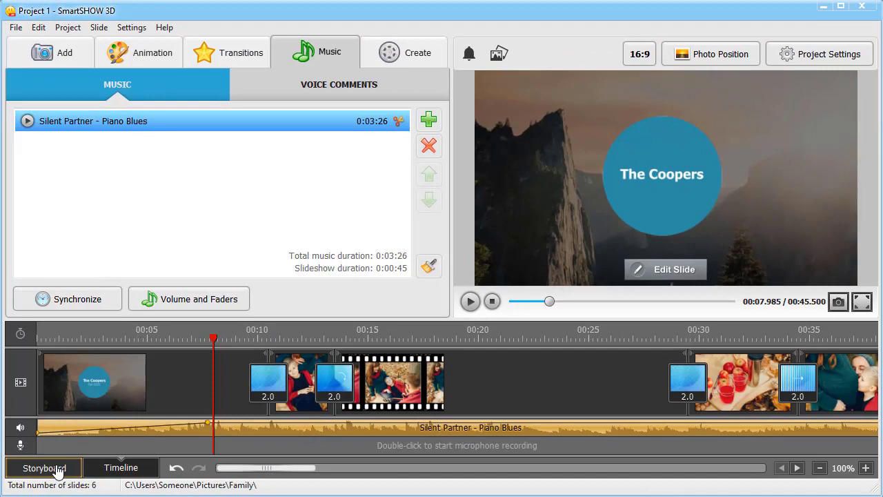
pyautogui.click(65, 465)
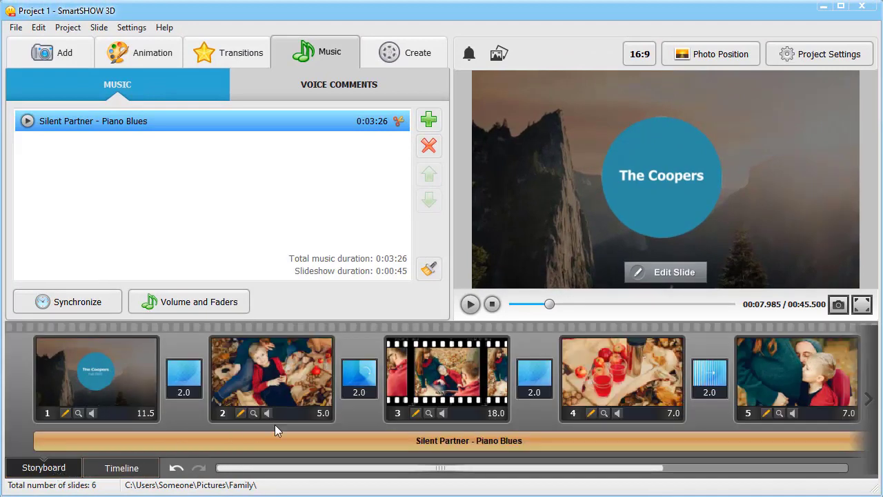
# Open slide 5, the mother-and-son photo, in the slide editor and add an Animated Text layer.
pyautogui.click(768, 364)
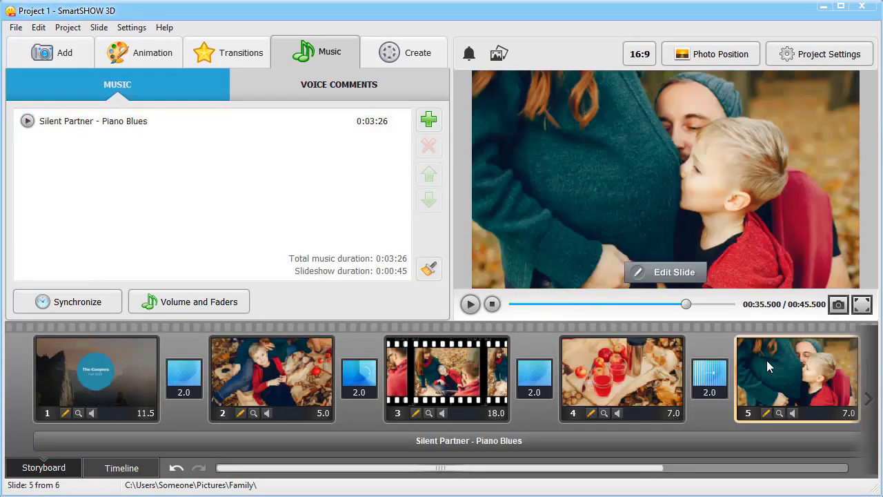
pyautogui.click(673, 273)
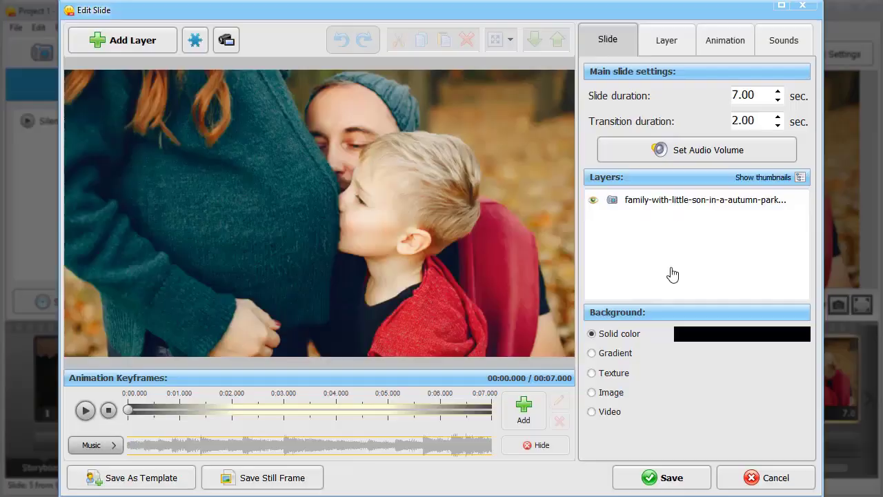
pyautogui.click(109, 41)
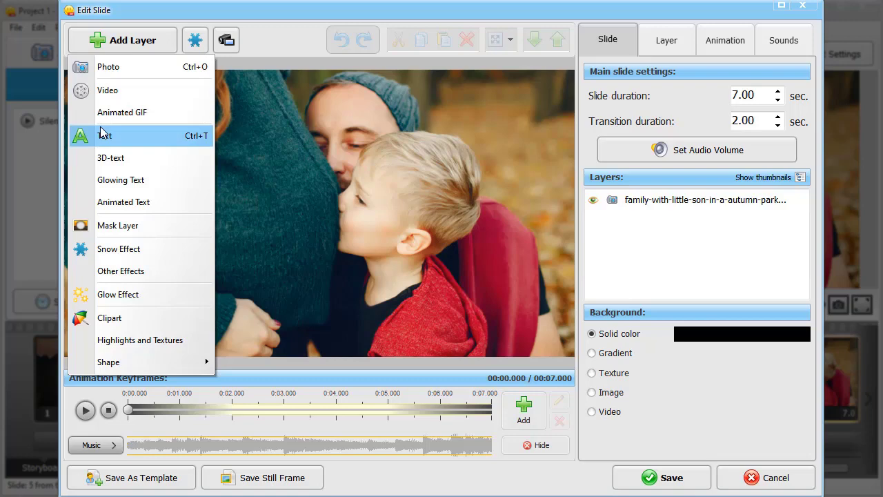
pyautogui.click(115, 204)
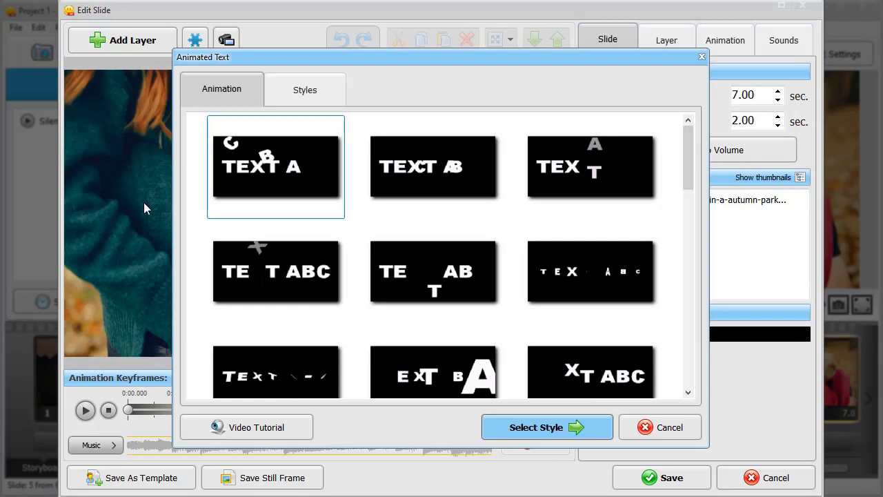
# Choose the fading-last-letter animation and the plain white style, and add the text to the slide.
pyautogui.moveTo(681, 151); pyautogui.dragTo(675, 259)
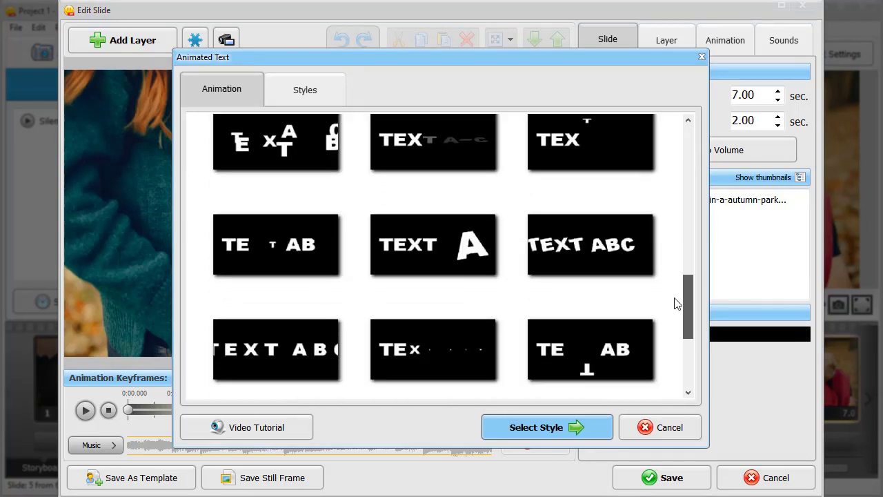
pyautogui.scroll(-5, 676, 304)
pyautogui.click(598, 286)
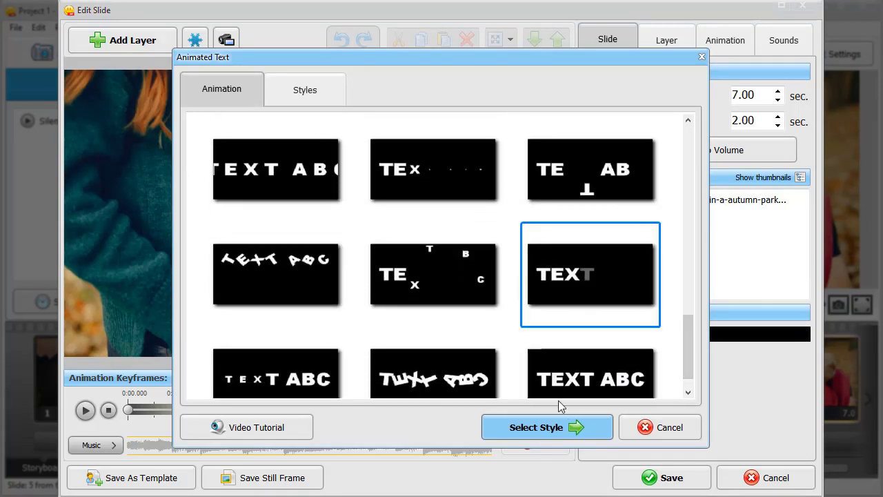
pyautogui.click(548, 428)
pyautogui.click(231, 272)
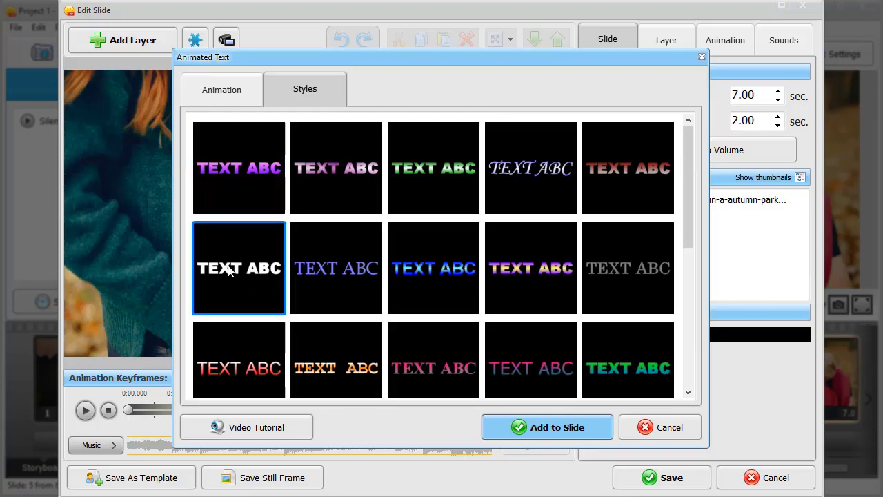
pyautogui.click(547, 427)
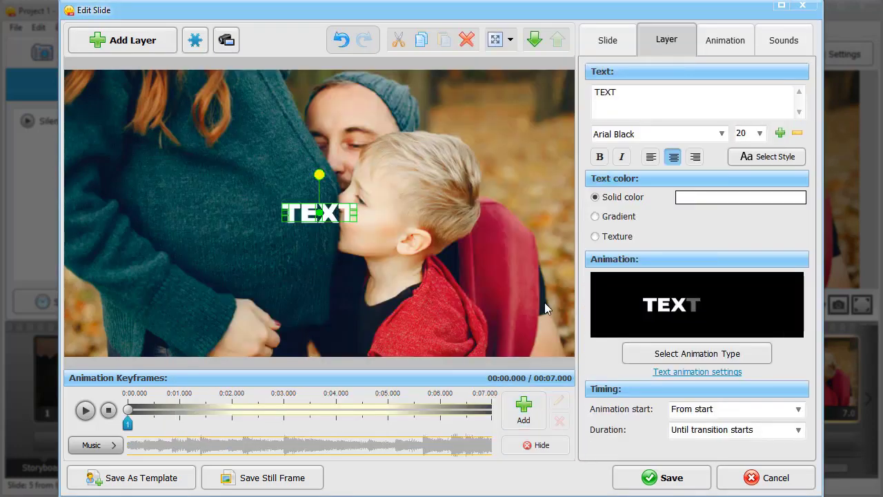
# Type 'Baby on board!', enlarge it, and tilt it about 27° across the mother's sweater.
pyautogui.write('Baby on board!')
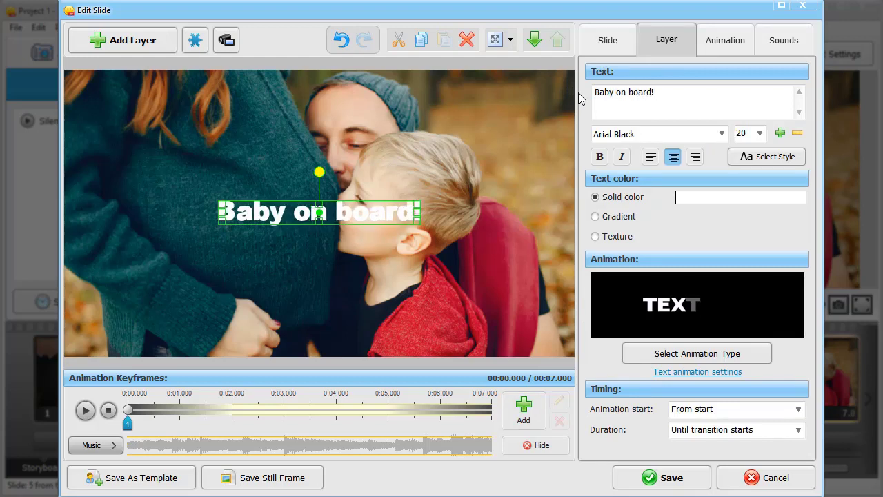
pyautogui.moveTo(418, 204); pyautogui.dragTo(455, 192)
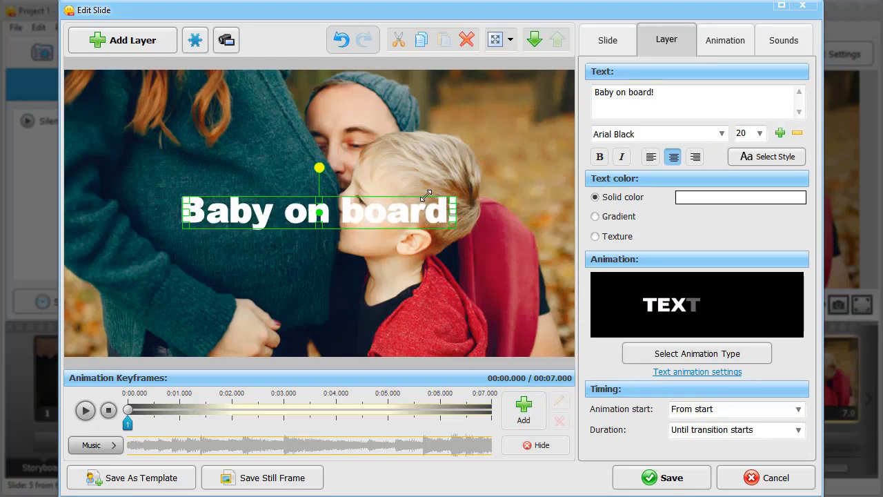
pyautogui.moveTo(332, 212); pyautogui.dragTo(244, 273)
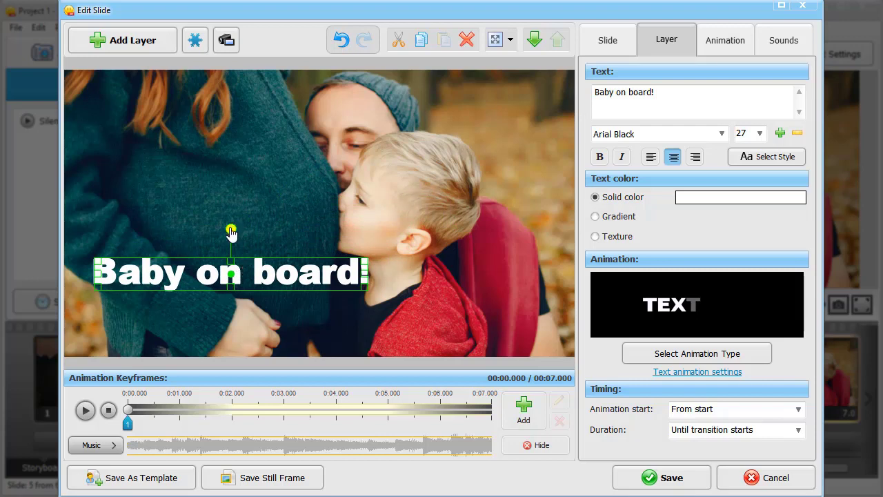
pyautogui.moveTo(232, 230); pyautogui.dragTo(250, 224)
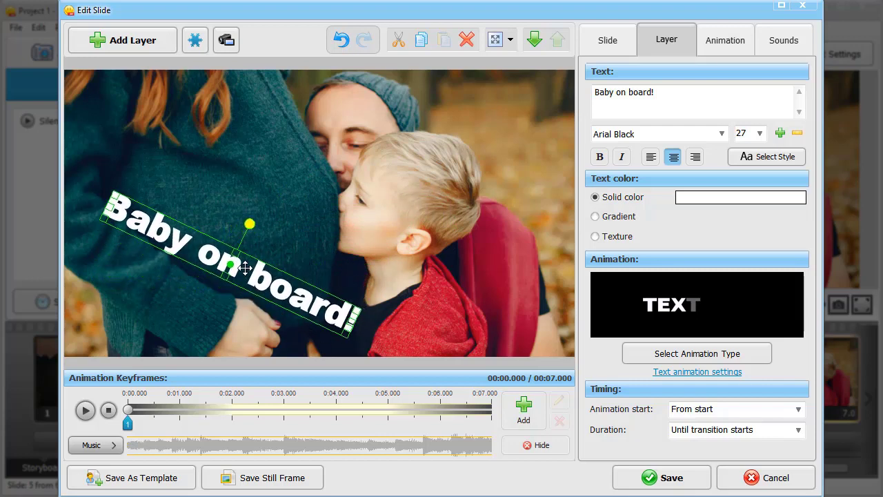
pyautogui.moveTo(245, 268); pyautogui.dragTo(236, 256)
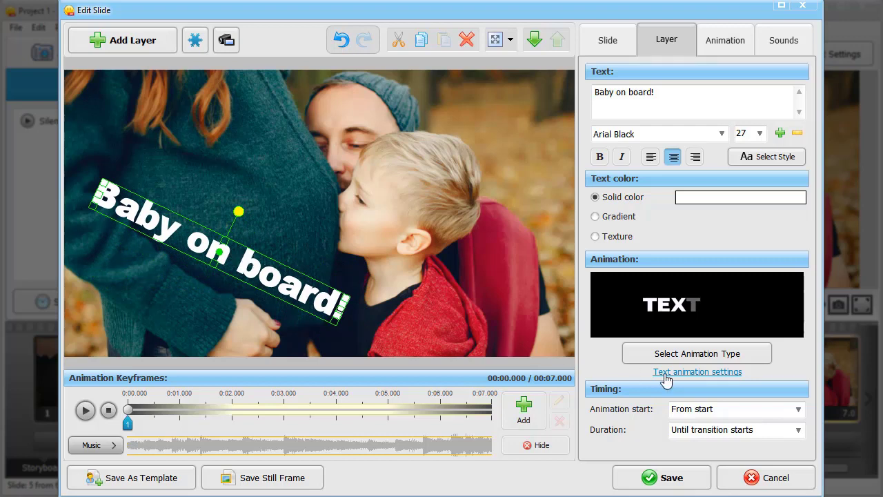
# Set the caption to start 'When transition is over' and last 'Until slide ends', preview it, and save the slide.
pyautogui.click(799, 409)
pyautogui.click(761, 438)
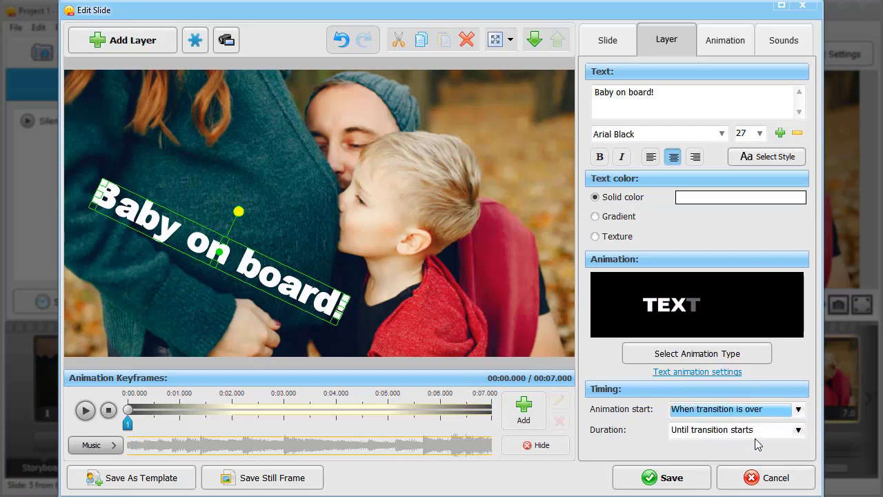
pyautogui.click(799, 431)
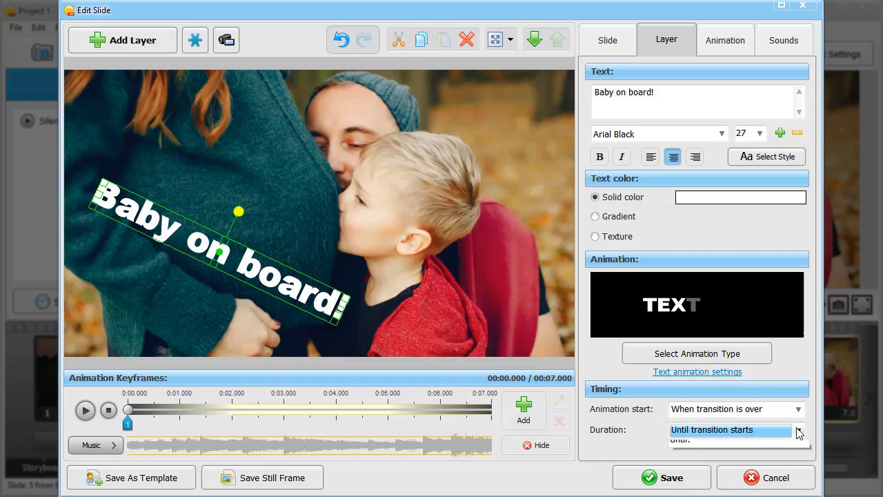
pyautogui.click(718, 447)
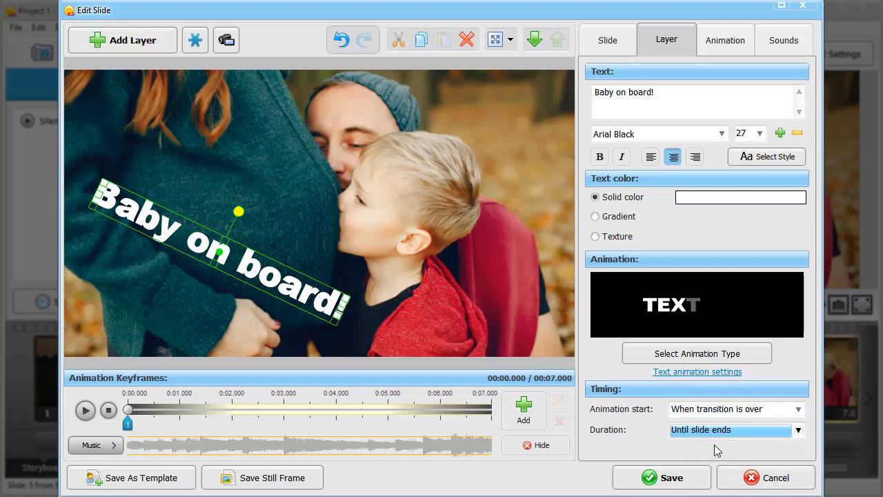
pyautogui.click(85, 411)
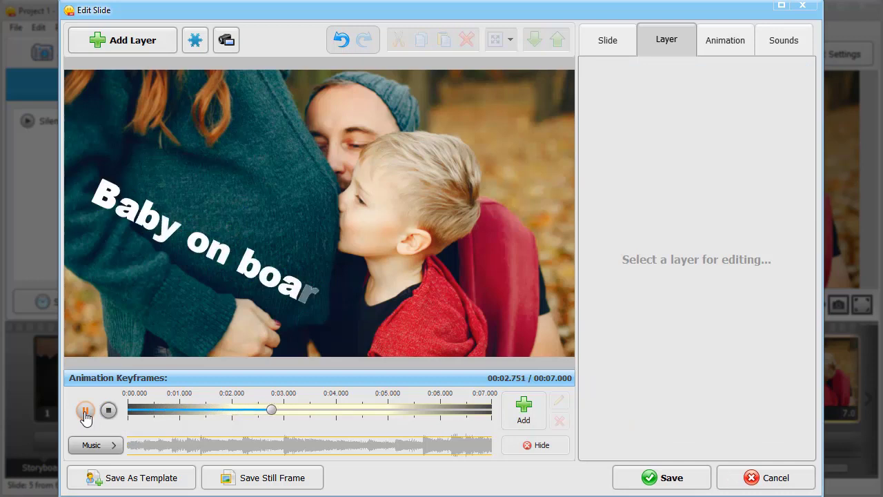
pyautogui.click(85, 411)
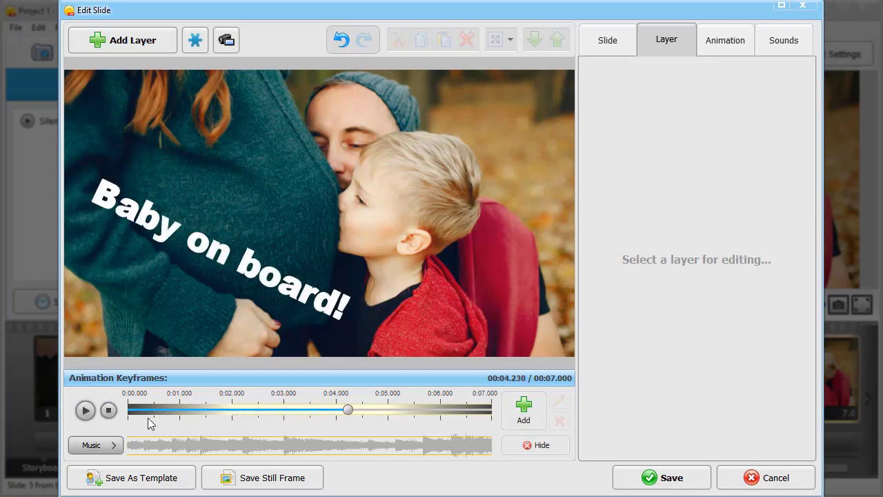
pyautogui.click(625, 477)
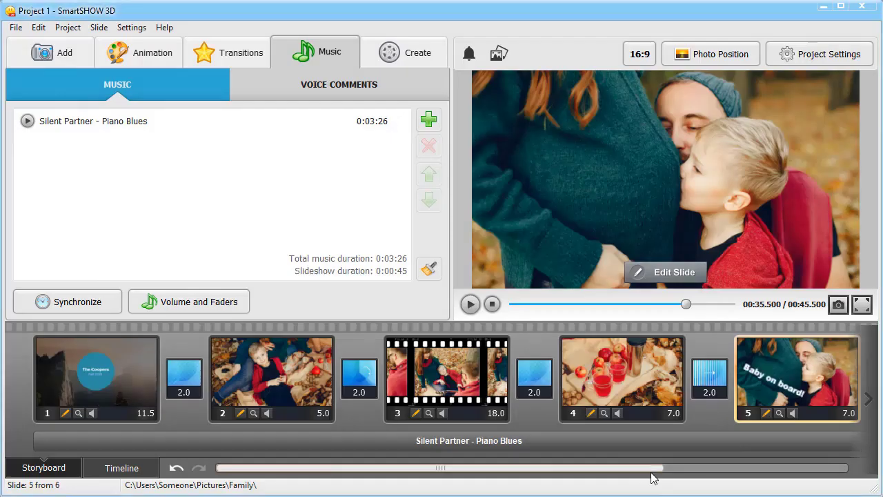
# Drag the Flight effect from the Animation gallery onto slide 2.
pyautogui.click(146, 51)
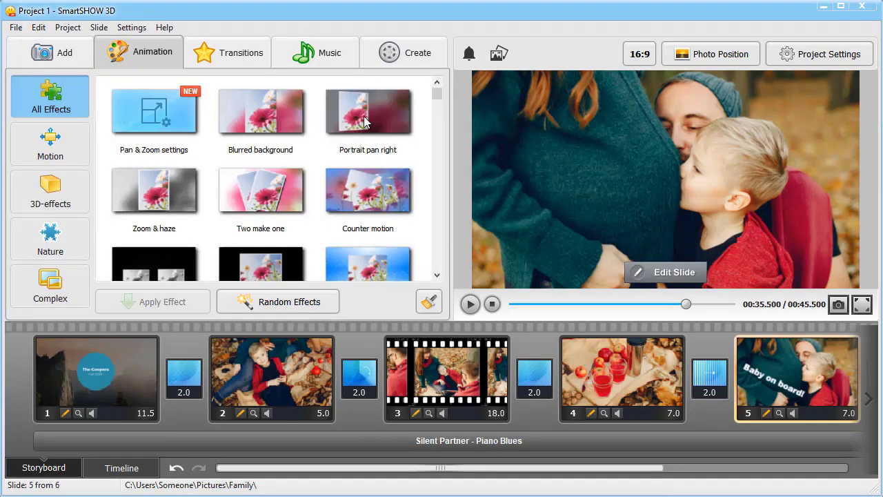
pyautogui.moveTo(436, 91)
pyautogui.mouseDown()
pyautogui.moveTo(436, 124)
pyautogui.moveTo(437, 100)
pyautogui.mouseUp()
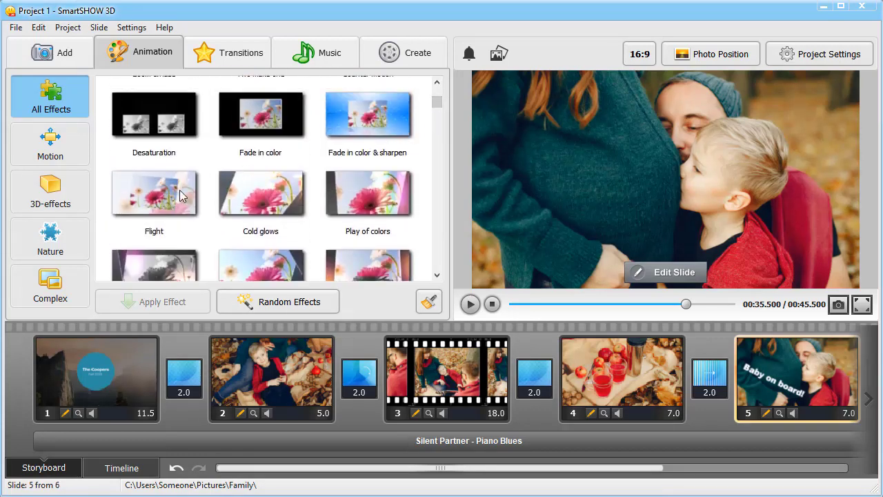
pyautogui.click(159, 197)
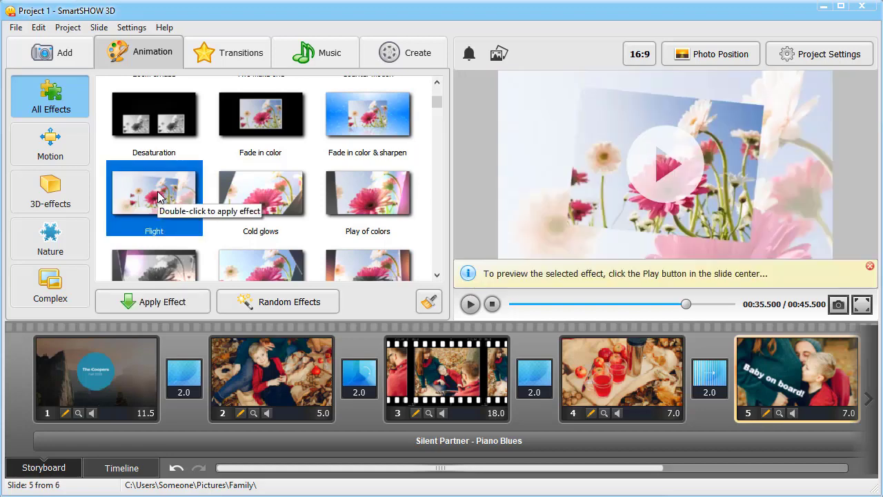
pyautogui.moveTo(159, 197); pyautogui.dragTo(273, 372)
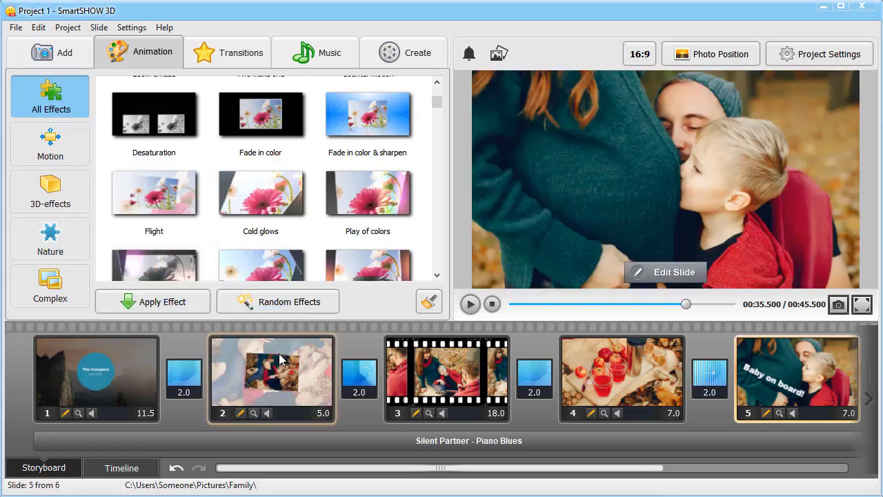
# Add the 3D page-curl transition between slides 4 and 5, keeping its 2.0-second length.
pyautogui.click(246, 54)
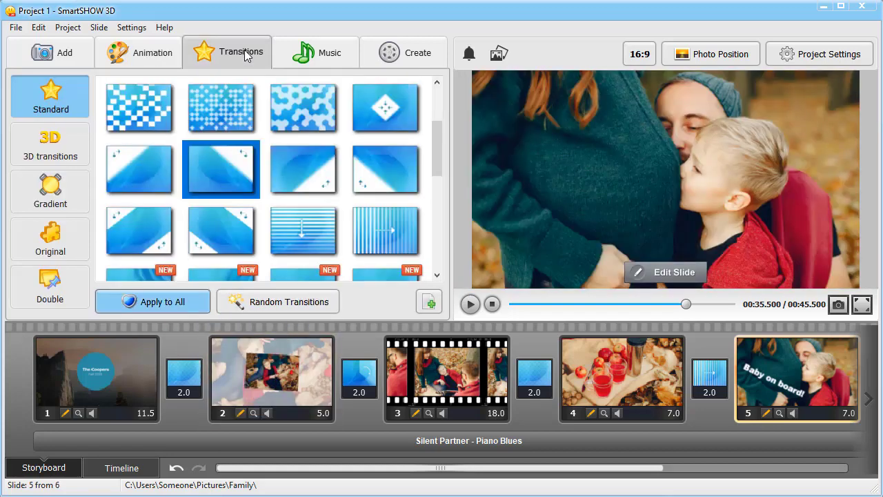
pyautogui.click(54, 153)
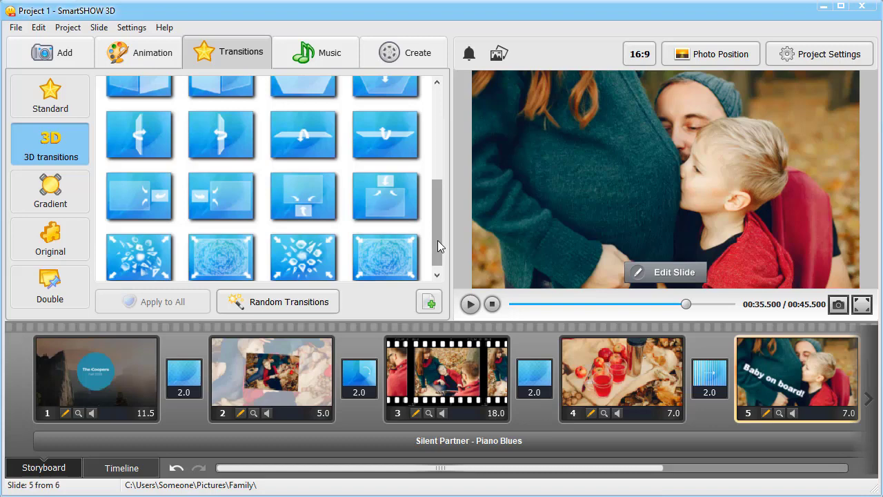
pyautogui.moveTo(437, 240); pyautogui.dragTo(459, 123)
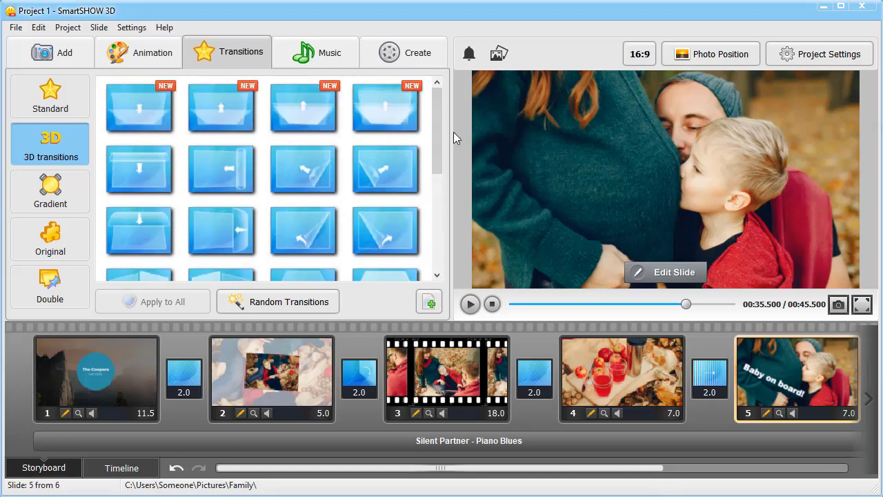
pyautogui.moveTo(373, 213); pyautogui.dragTo(698, 360)
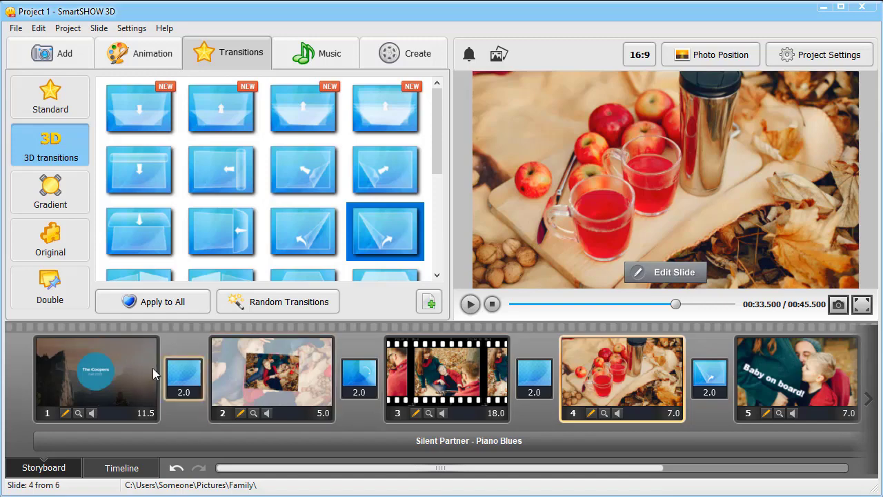
pyautogui.click(51, 369)
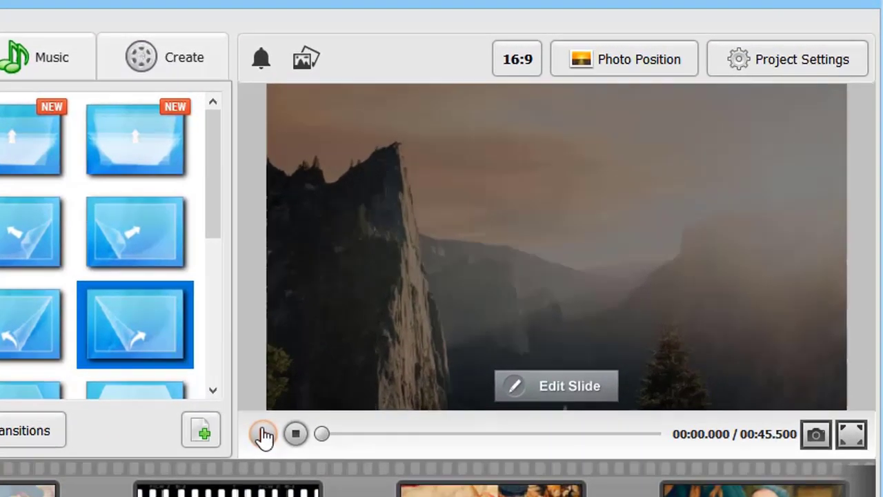
pyautogui.click(263, 434)
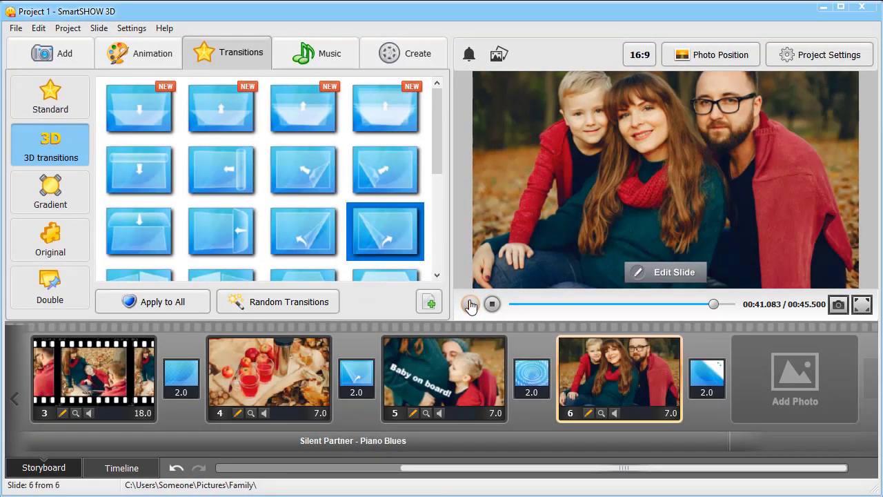
# Open Create Video Slideshow from the Create tab to list the HD, mobile, TV and AVI formats.
pyautogui.click(389, 54)
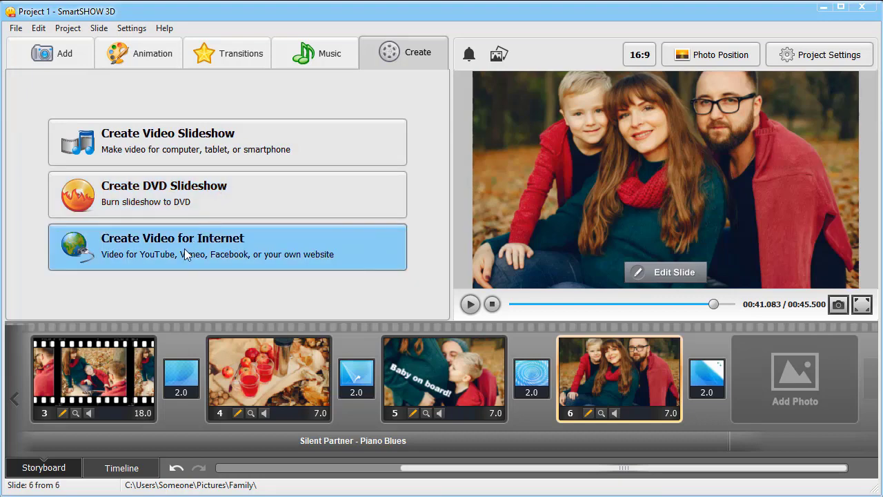
pyautogui.click(216, 143)
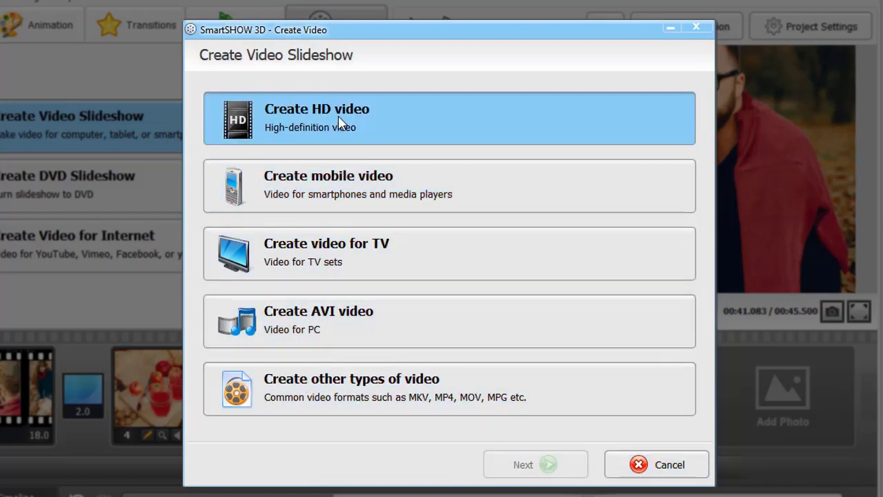
# Render and save the slideshow as an HD Ready 720p MP4 video, then dismiss the success message.
pyautogui.click(338, 123)
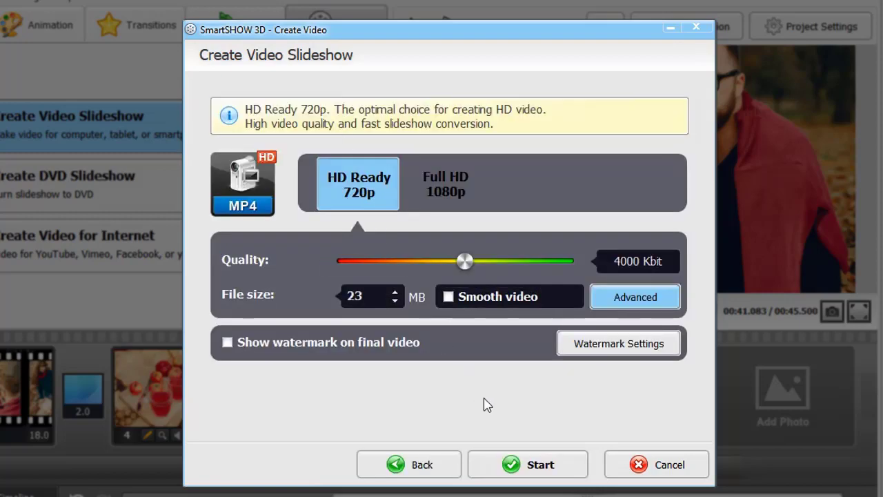
pyautogui.click(533, 464)
pyautogui.click(622, 308)
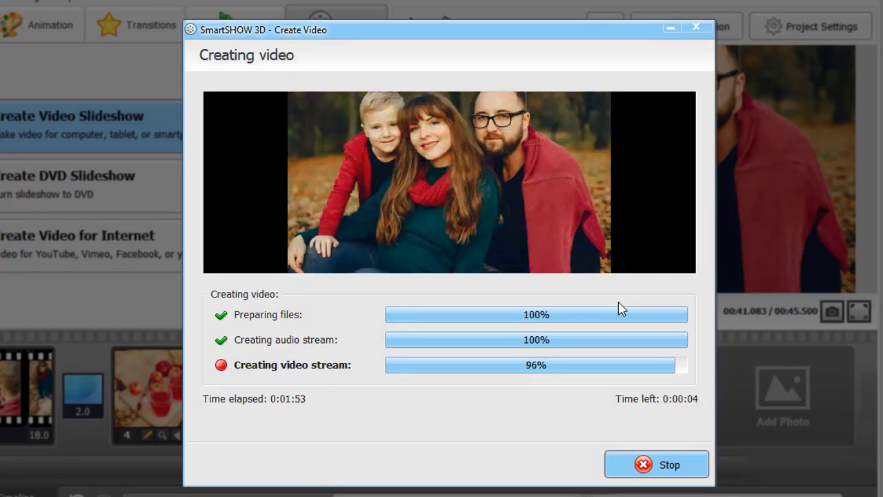
pyautogui.click(493, 284)
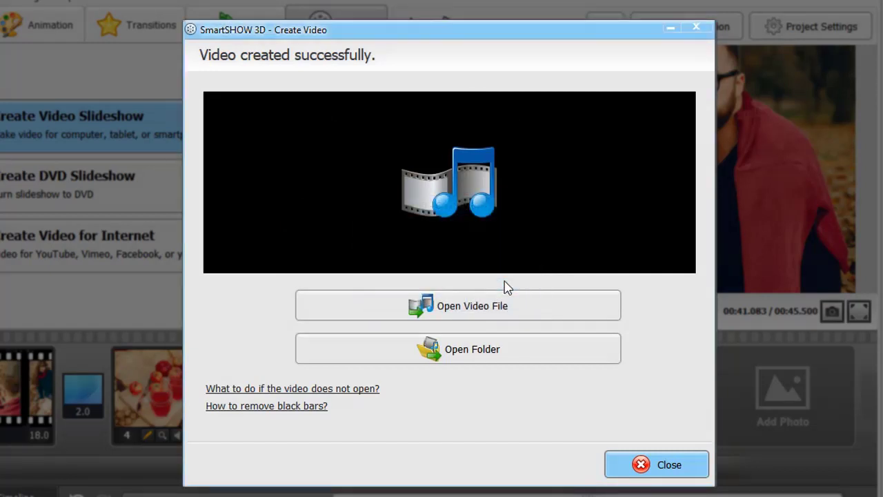
# Close the Create Video dialog to return to the six-slide storyboard.
pyautogui.click(655, 459)
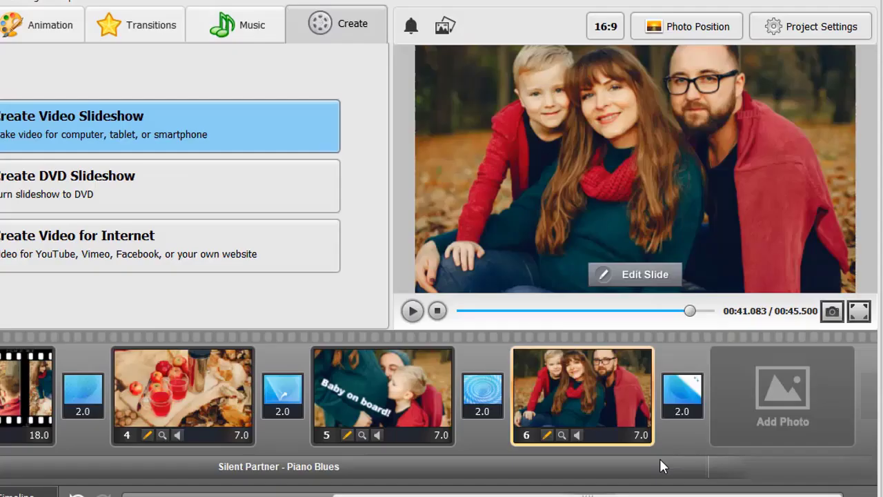